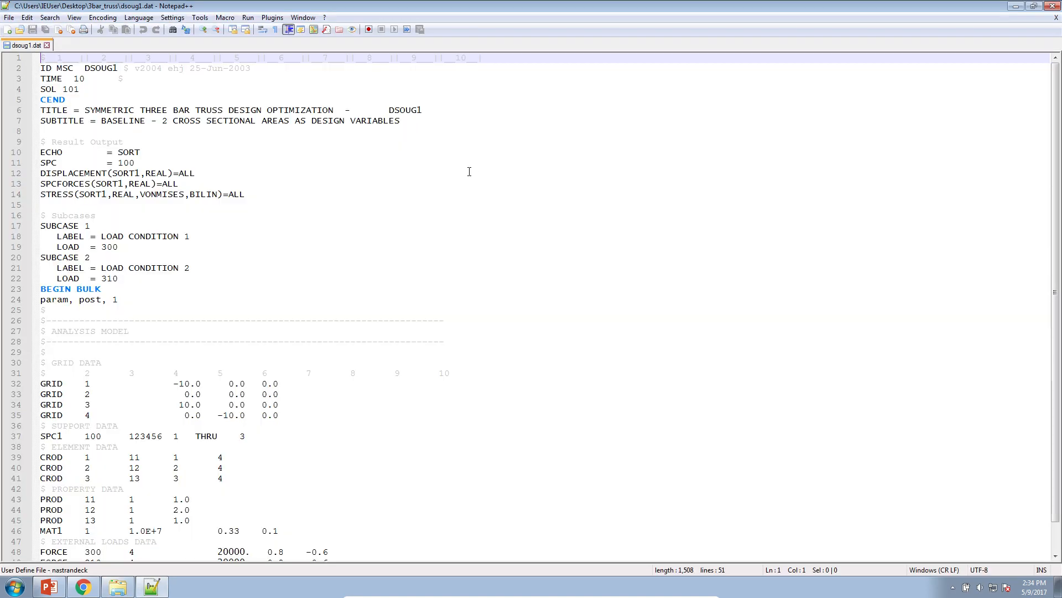
Copy the entire contents of the dsoug1.dat input file
left_click(213, 221)
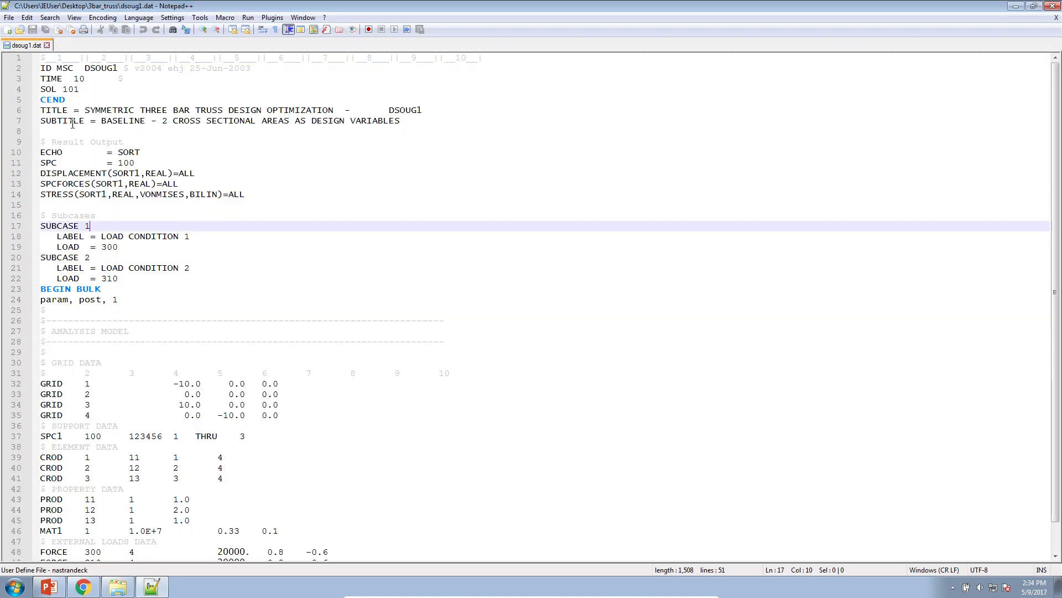
left_click_drag(88, 90, 40, 89)
left_click(156, 183)
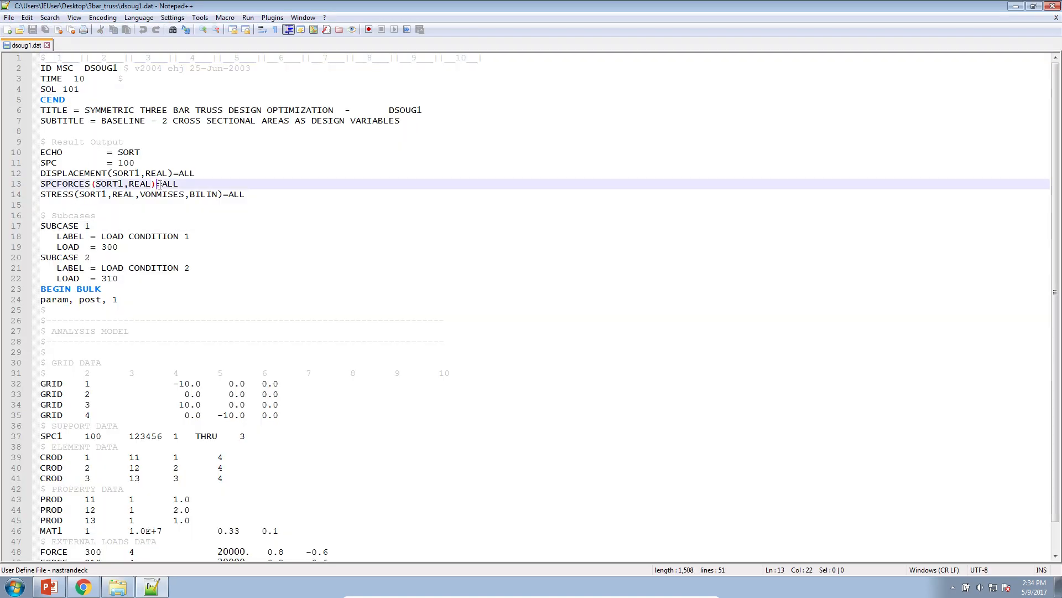
scroll(334, 298, "down", 1)
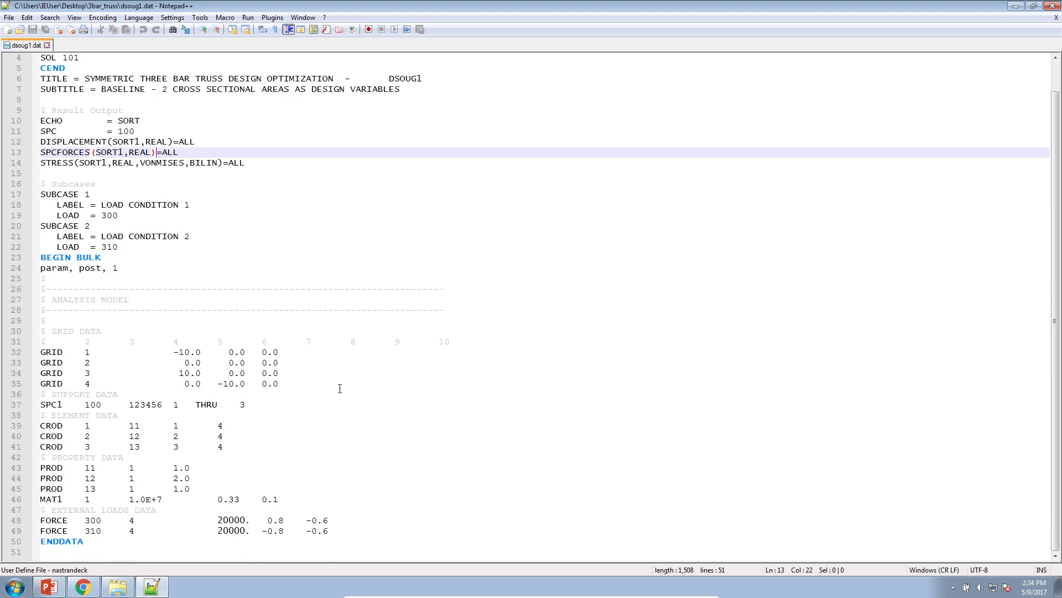
left_click(339, 389)
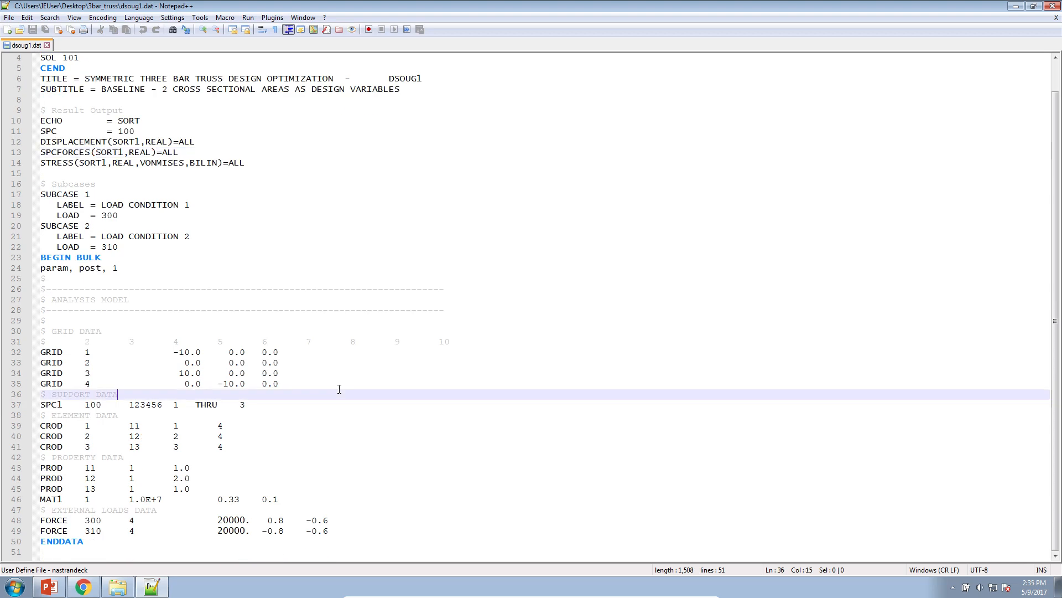
key("ctrl+a")
right_click(147, 162)
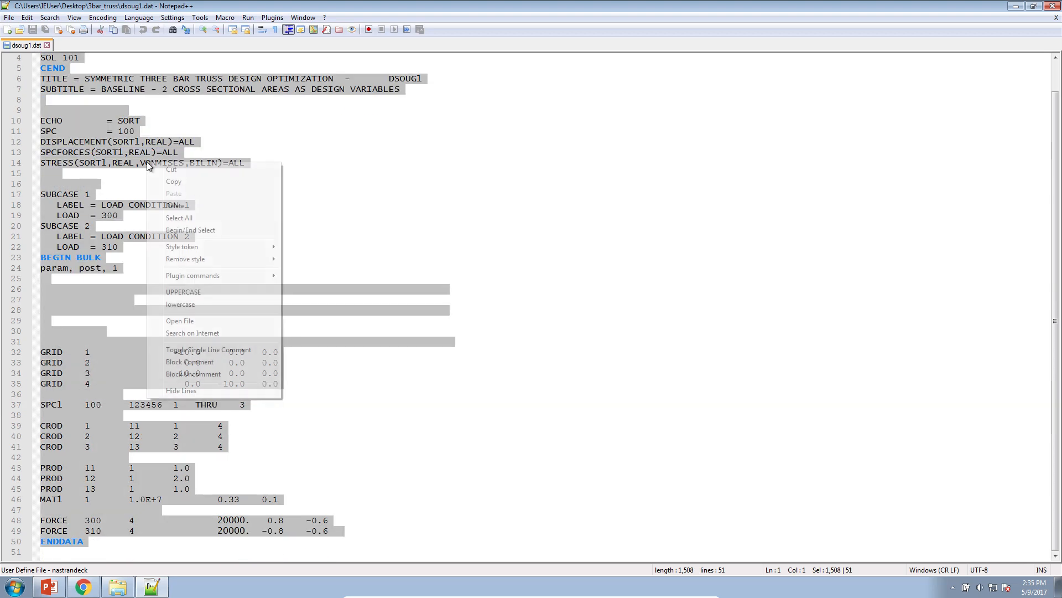
left_click(168, 185)
Switch to the Nastran SOL 200 Web App in Chrome, paste the copied text as BDF input and identify the designable properties
left_click(84, 586)
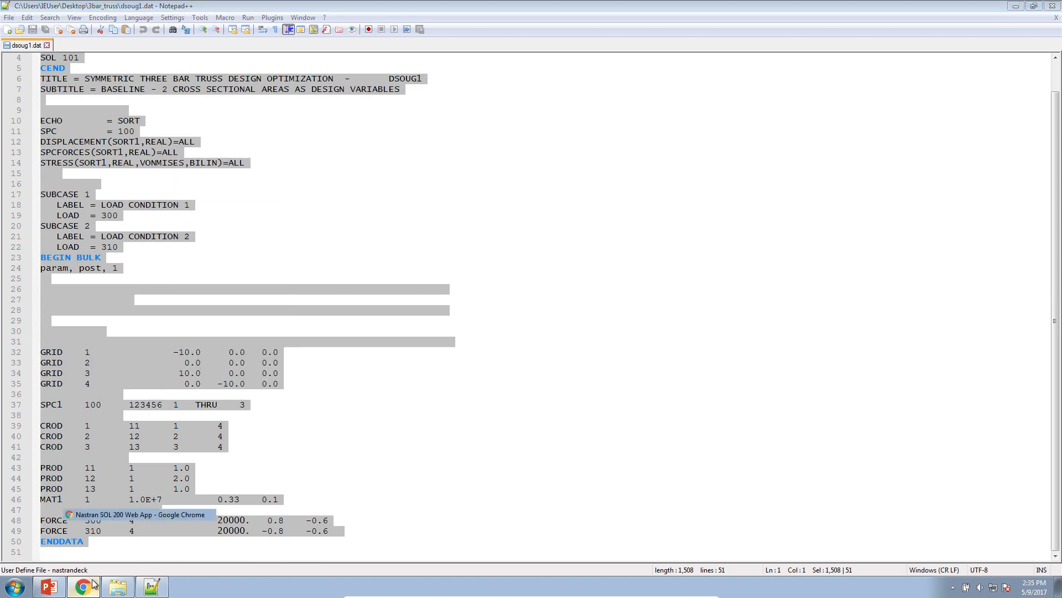
left_click(228, 254)
right_click(229, 253)
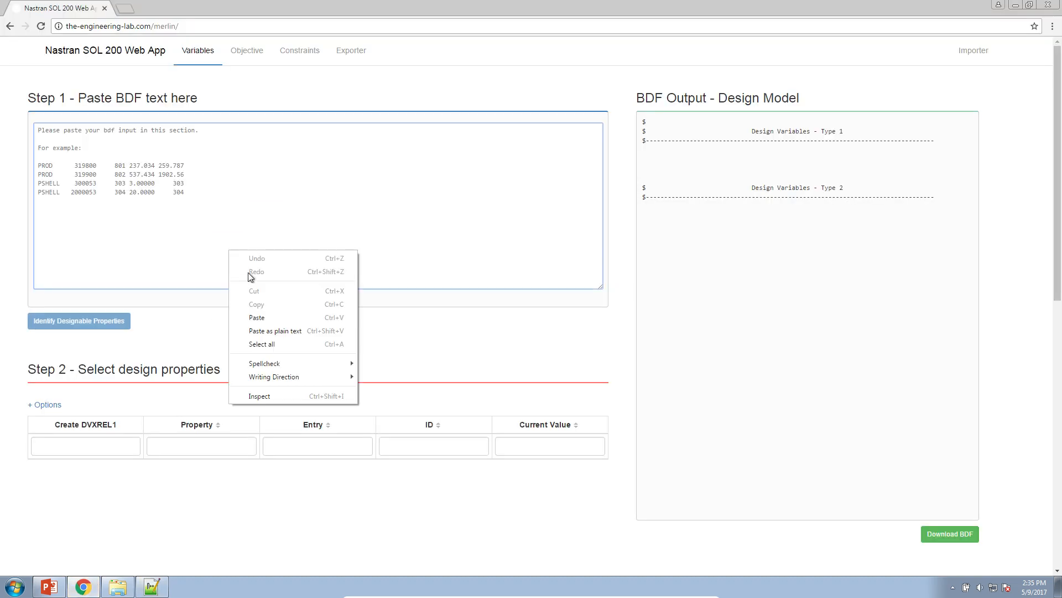
left_click(265, 320)
left_click(107, 321)
Show 10 design properties per page and create design variables for area A of PROD 11, 12 and 13
scroll(398, 387, "down", 3)
left_click(502, 350)
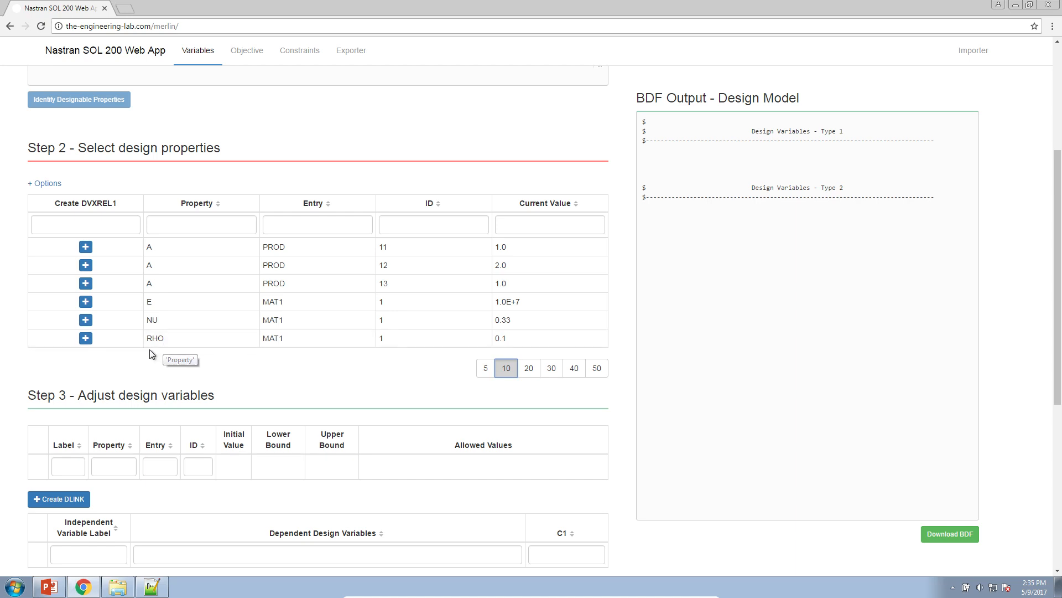
scroll(98, 308, "down", 2)
left_click(85, 136)
left_click(85, 155)
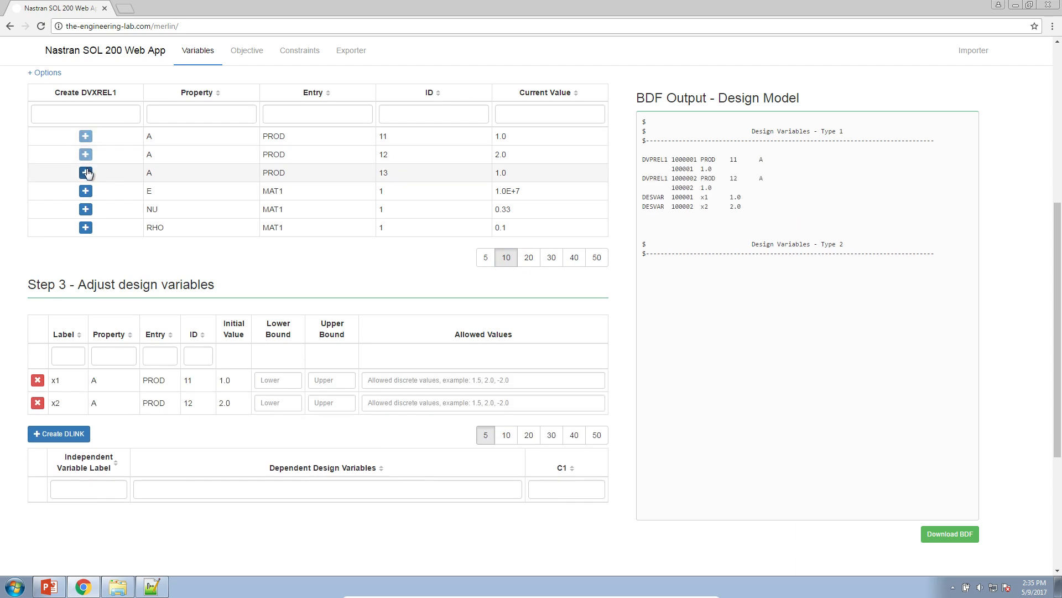
left_click(86, 172)
Set the lower bound of design variables x1, x2 and x3 to .01
left_click(259, 381)
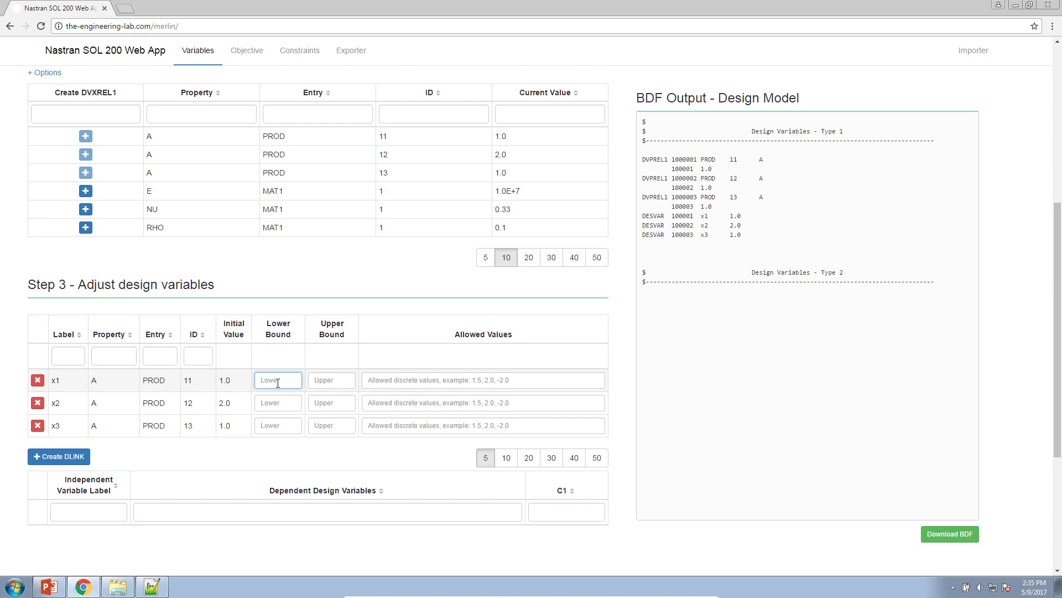
type(".01")
key("ctrl+a")
key("ctrl+c")
left_click(282, 403)
key("ctrl+v")
left_click(282, 426)
key("ctrl+v")
Set the upper bound of design variables x1, x2 and x3 to 100. and review the generated DVPREL1 and DESVAR entries
left_click(320, 384)
type("100")
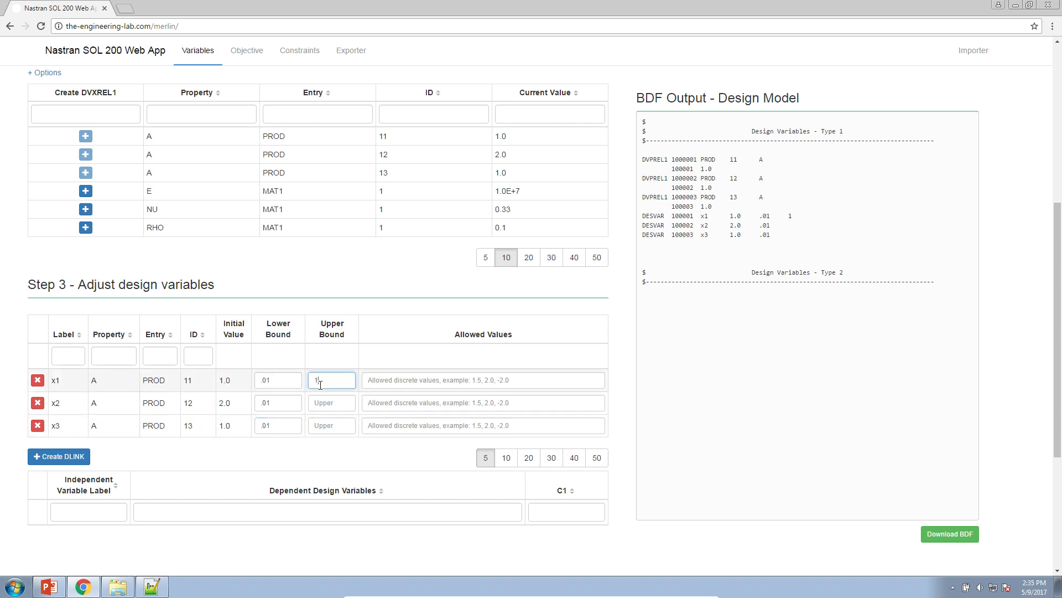
key("ctrl+a")
key("ctrl+c")
left_click(332, 403)
key("ctrl+v")
left_click(332, 426)
key("ctrl+v")
left_click_drag(754, 160, 819, 234)
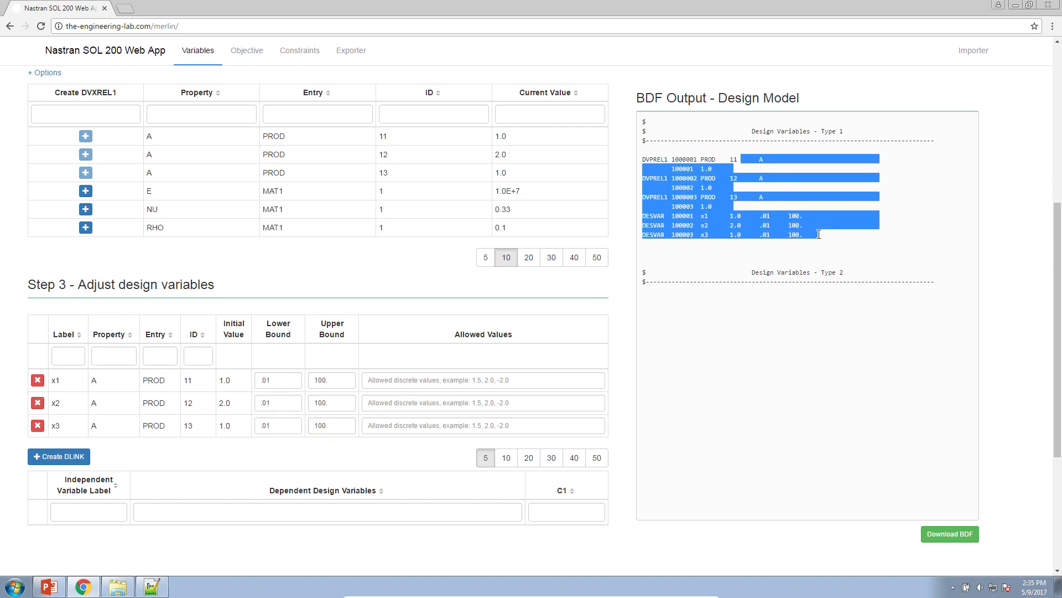
left_click(797, 238)
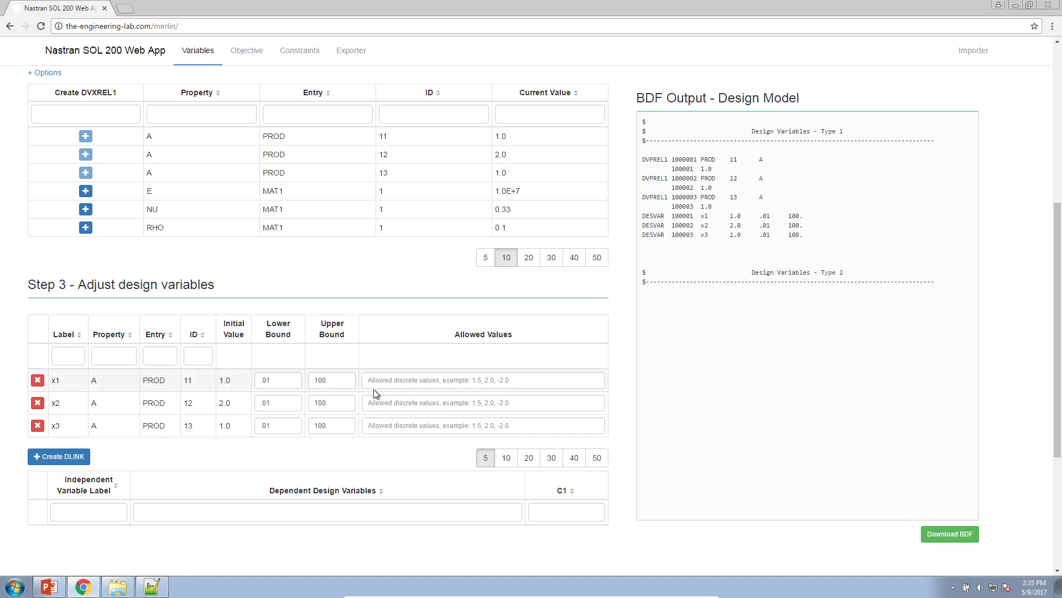
Create a DLINK with x3 as the independent variable label and x1 as the dependent design variable, and review its BDF entry
scroll(404, 371, "down", 3)
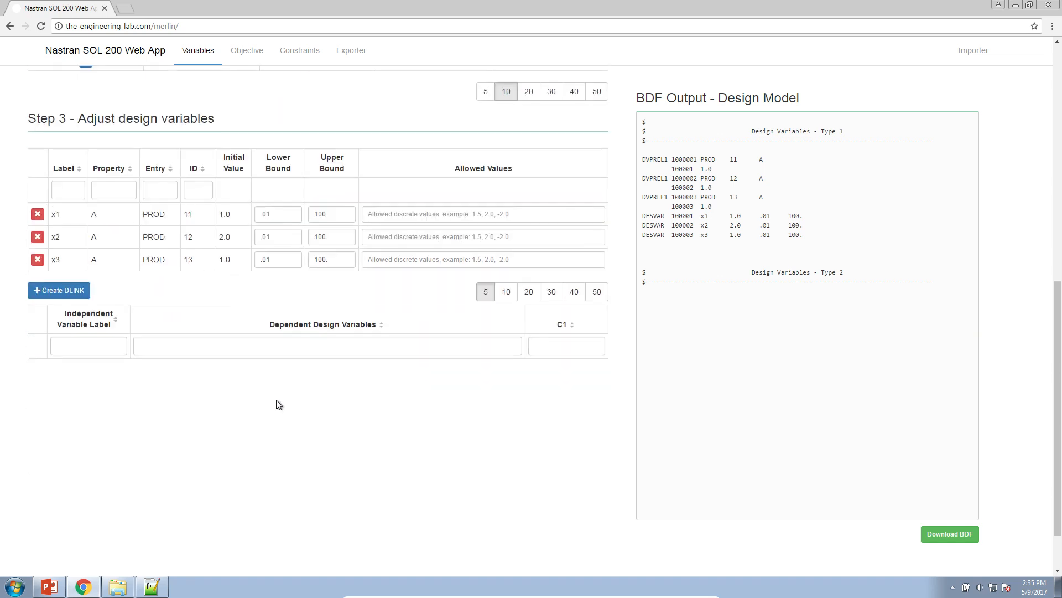
left_click(83, 300)
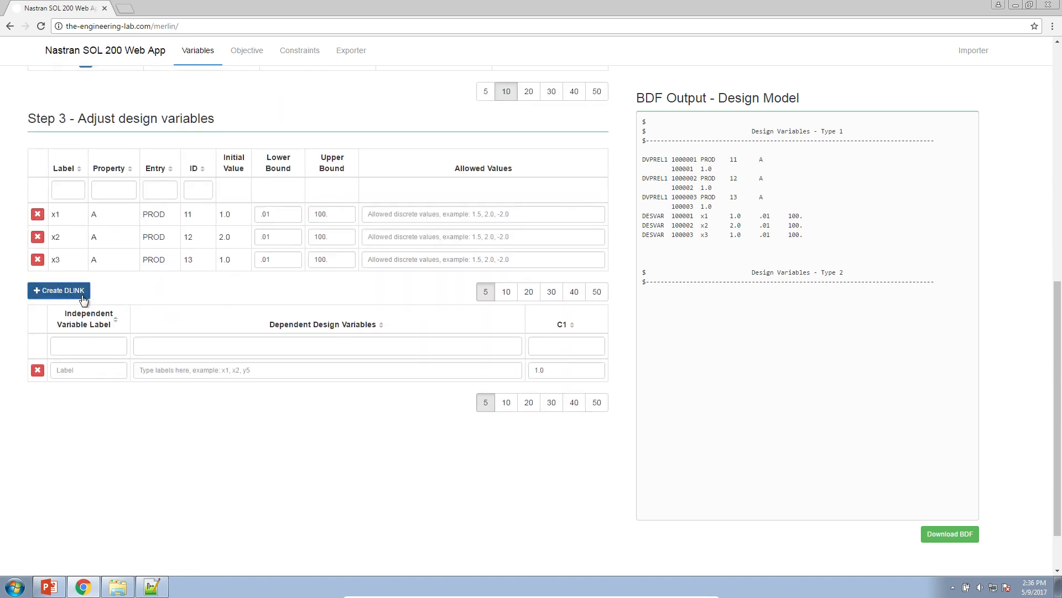
left_click(92, 372)
type("x3")
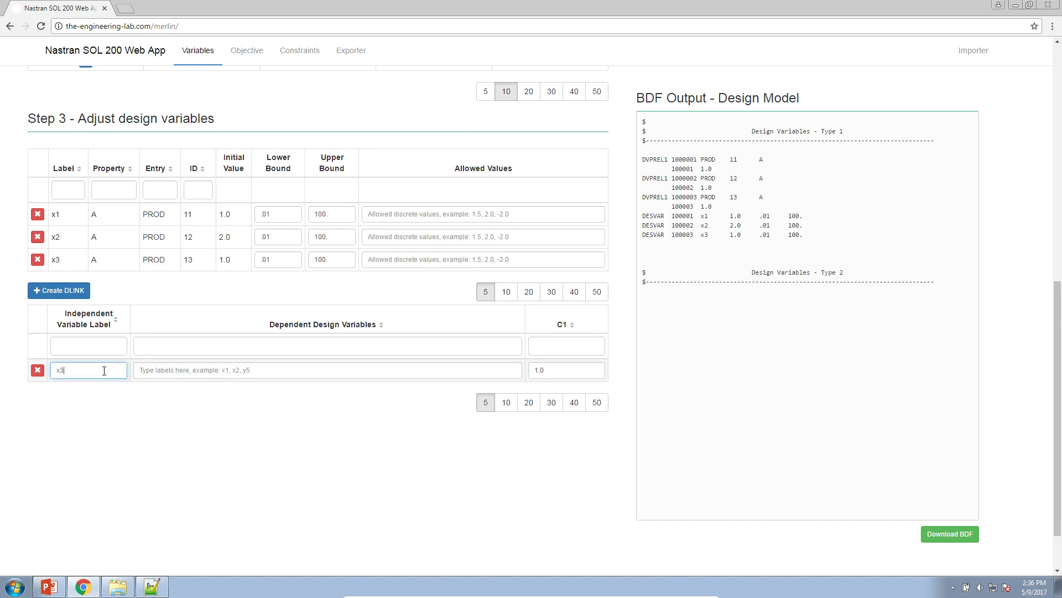
left_click(142, 370)
type("x1")
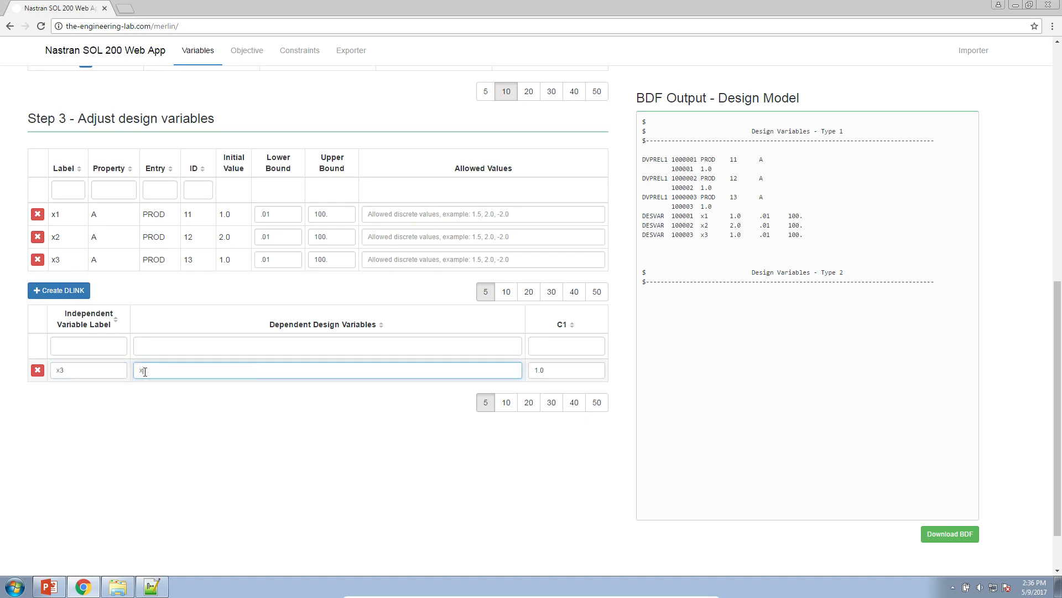
left_click(260, 406)
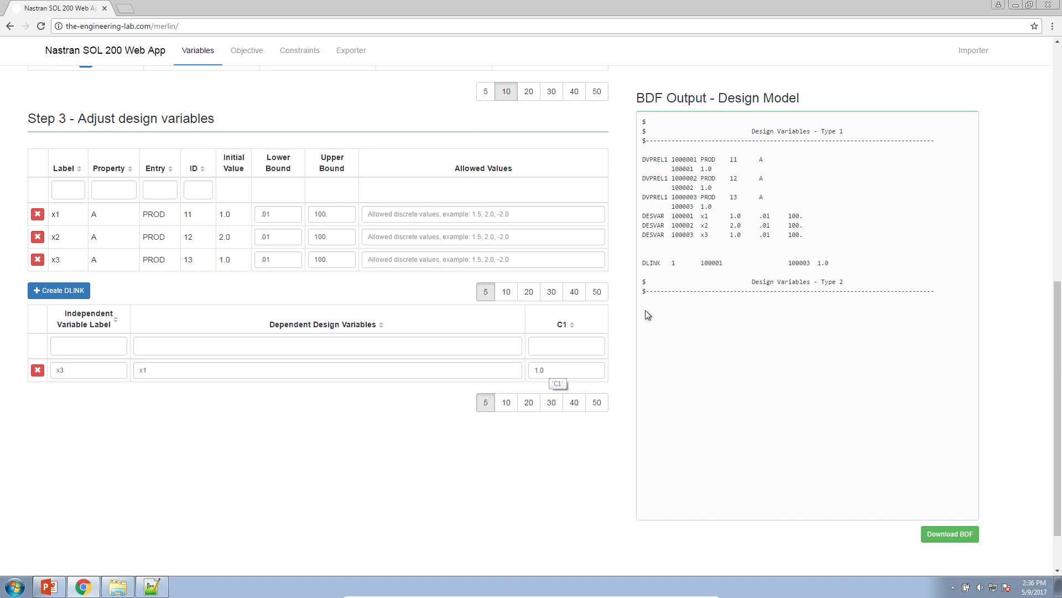
left_click_drag(654, 263, 834, 264)
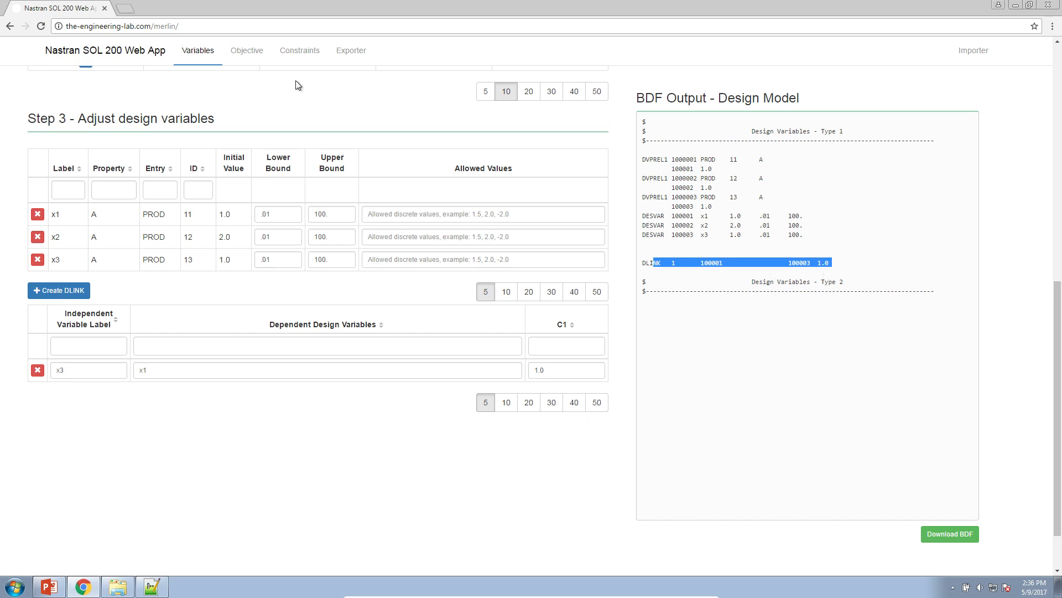
Add Weight as the design objective, set it to MIN and review the generated DRESP1 entry
left_click(251, 60)
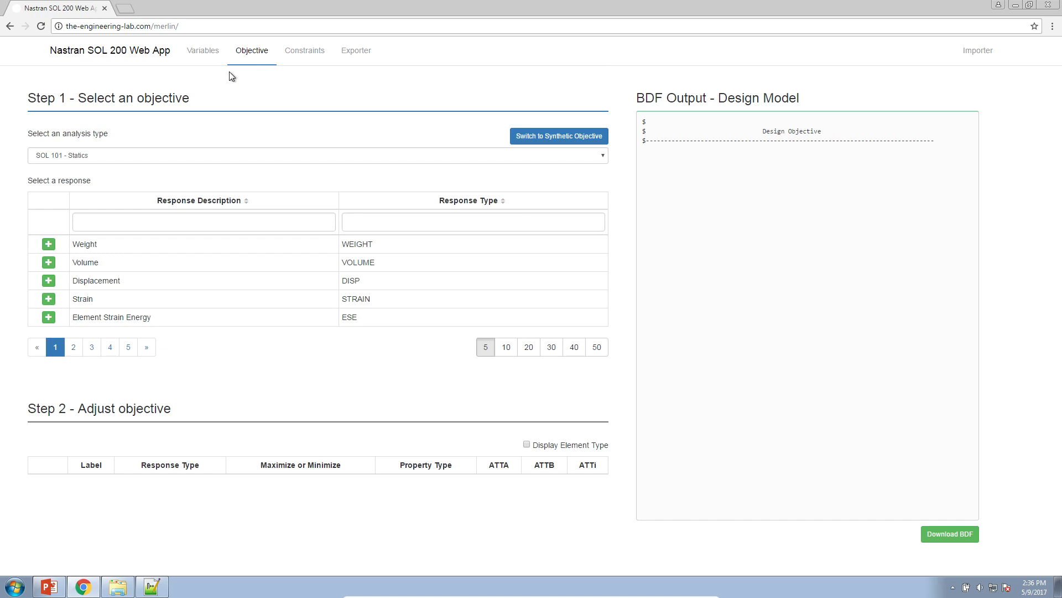
left_click(48, 245)
left_click(206, 496)
left_click(197, 517)
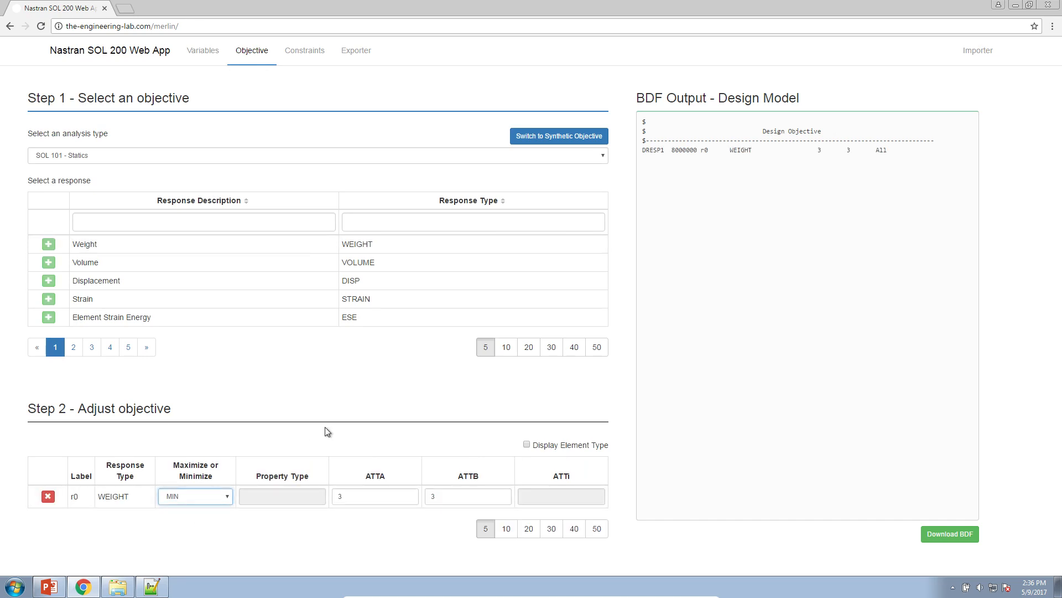
left_click_drag(642, 149, 889, 152)
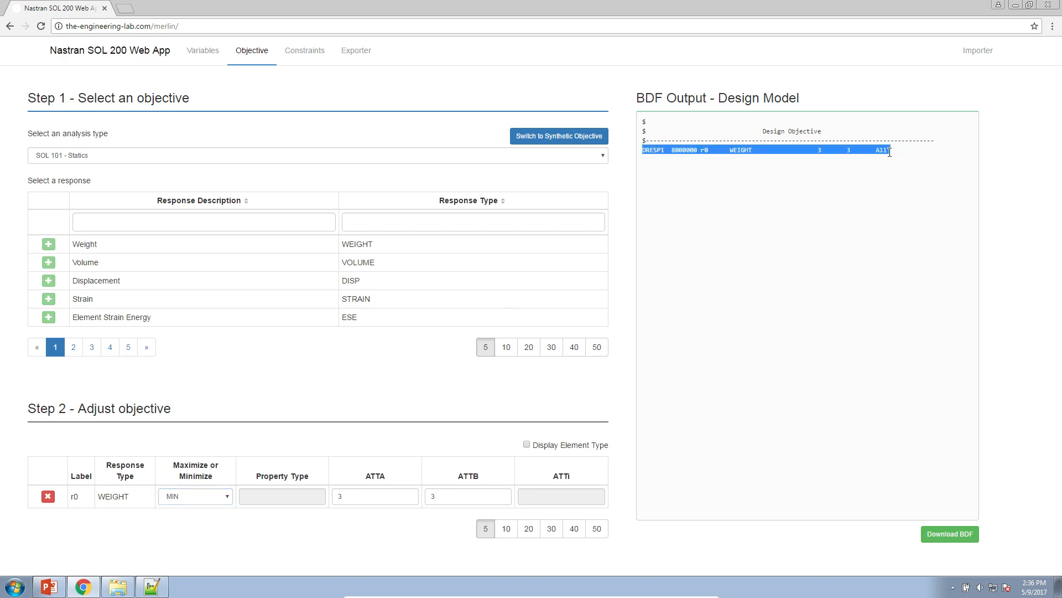
Add a Displacement constraint with component 12 - T1, T2 at grid ID 4
left_click(307, 51)
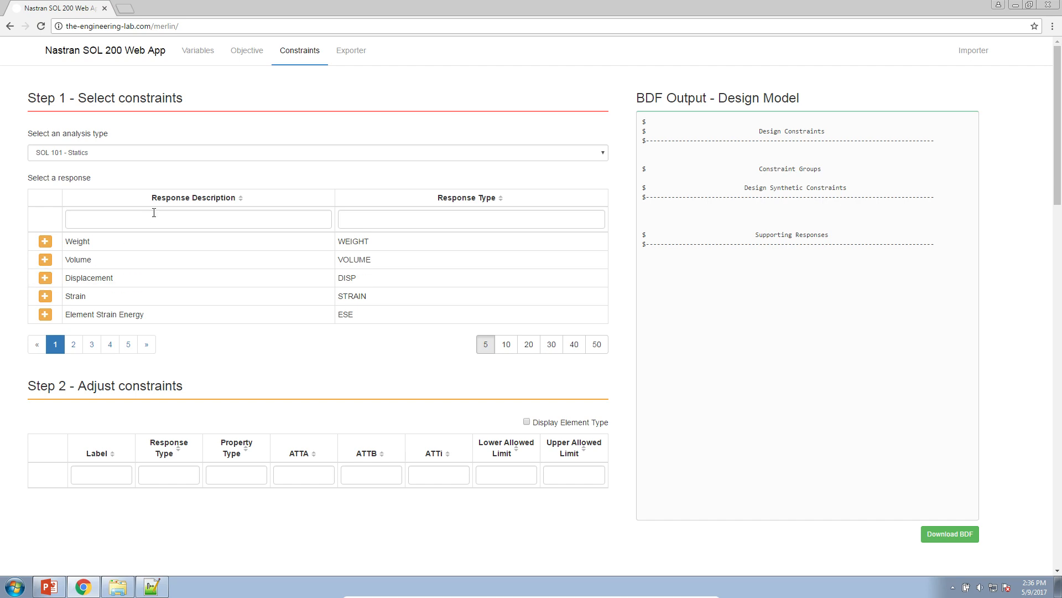
left_click(46, 279)
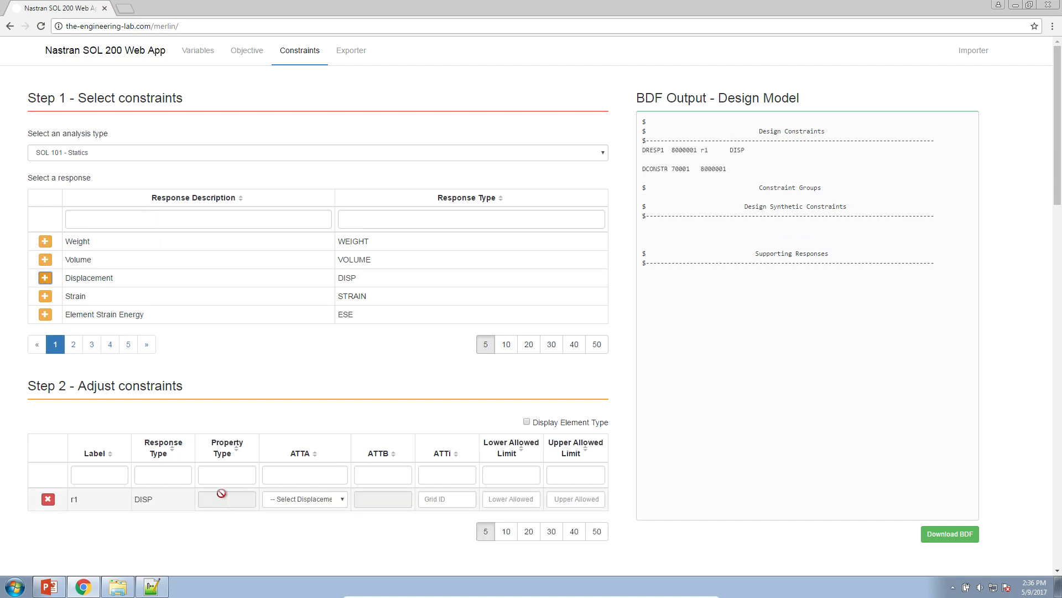
left_click(293, 499)
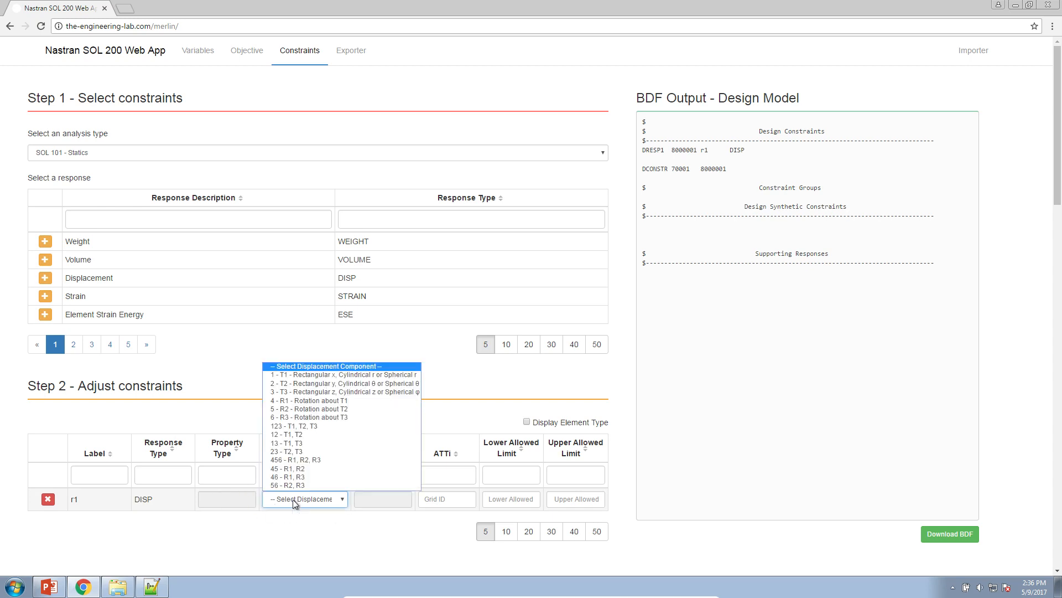
left_click(299, 435)
left_click(430, 497)
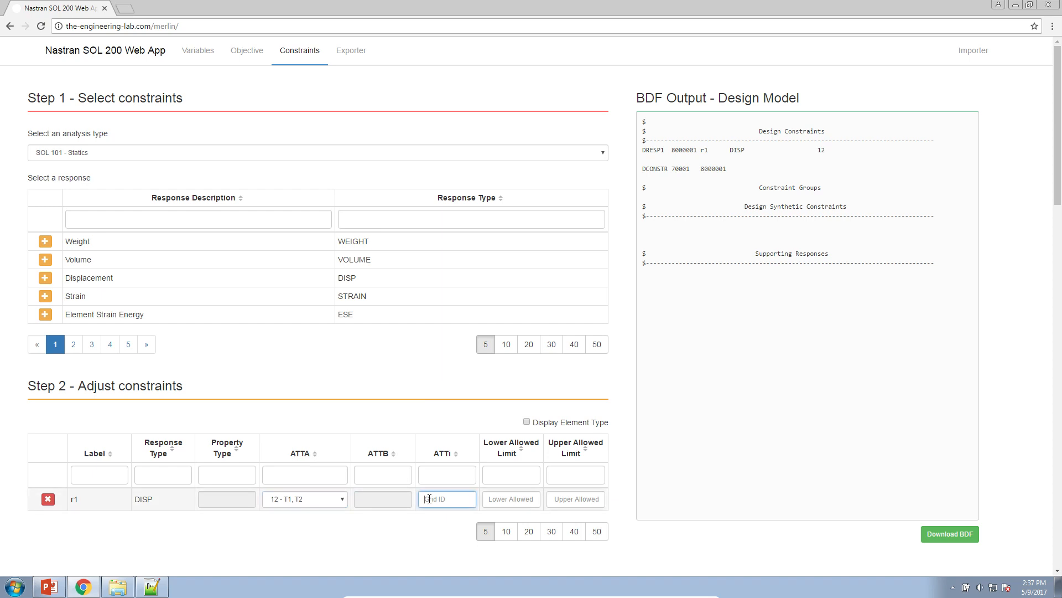
type("4")
Set the displacement constraint's lower allowed limit to -.2 and its upper allowed limit to .2
left_click(493, 499)
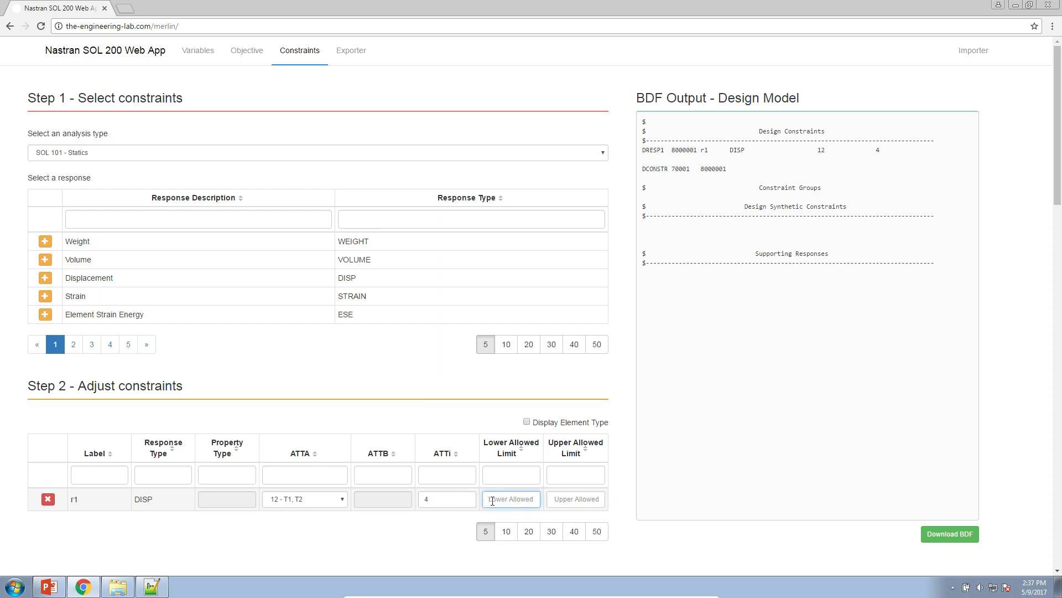
type("-.2")
key("Tab")
type(".2")
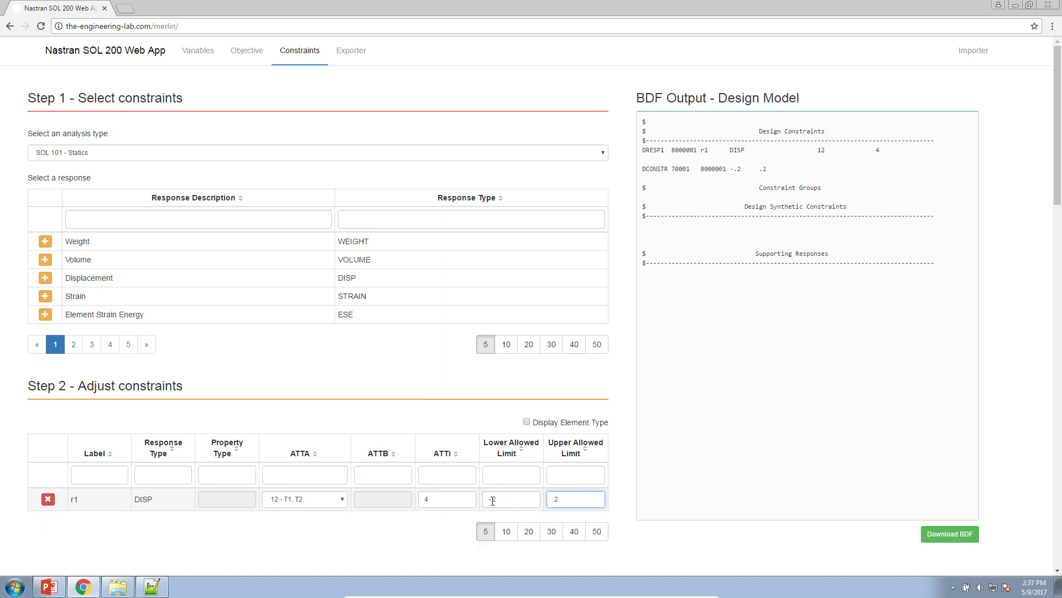
Add a Stress constraint with property type PROD for property IDs 11, 12, 13
left_click(74, 344)
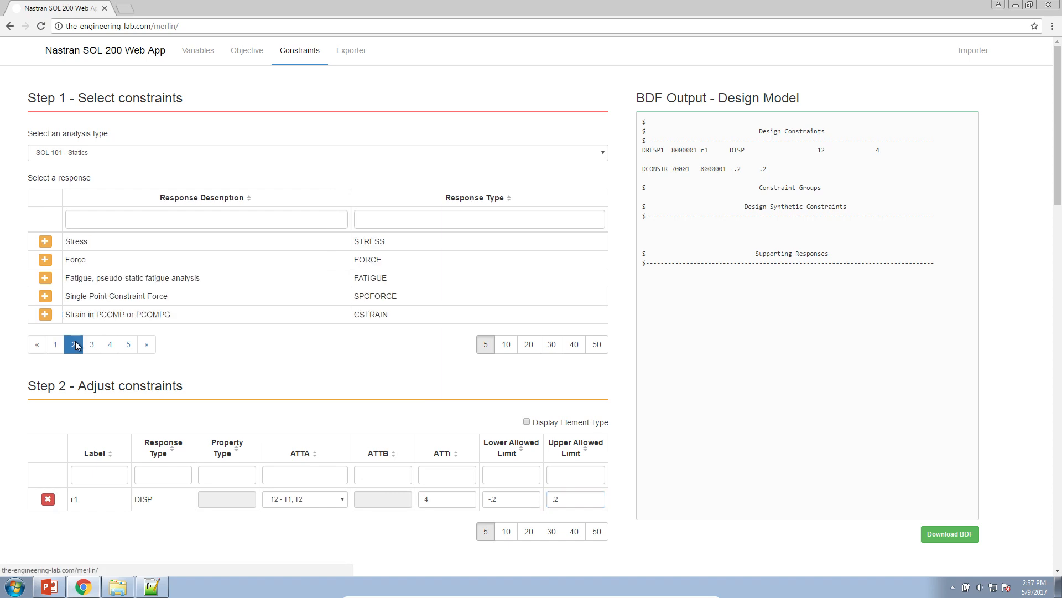
left_click(44, 243)
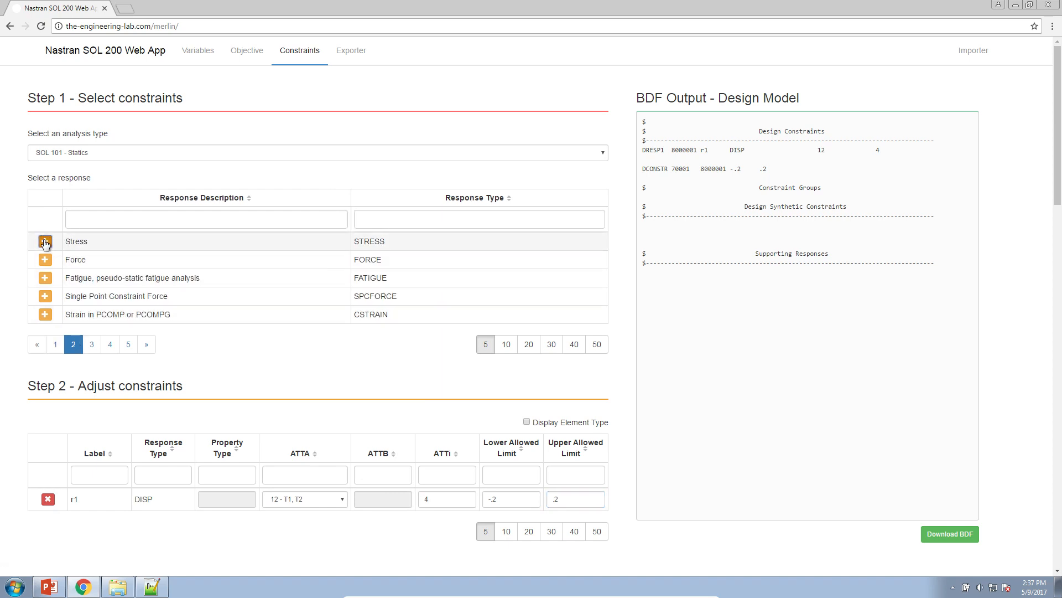
left_click(236, 521)
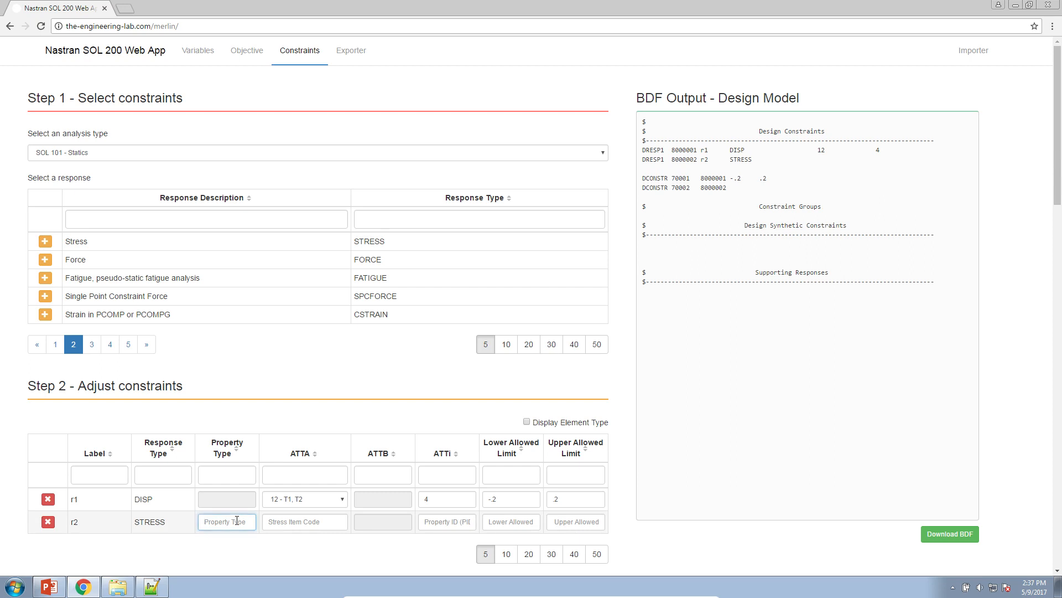
type("PROD")
left_click(469, 528)
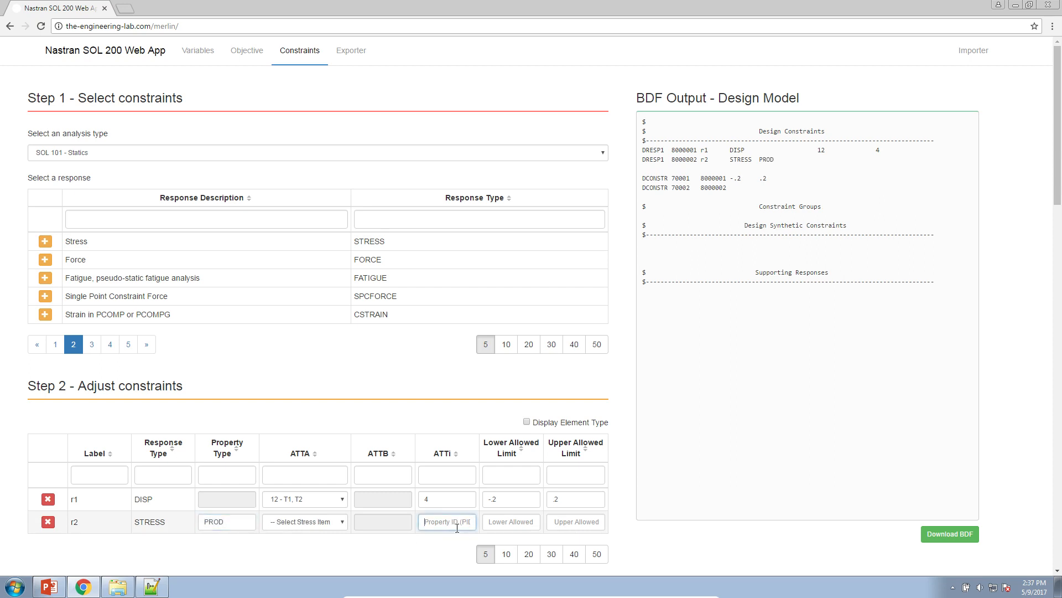
type("11, 12, 13")
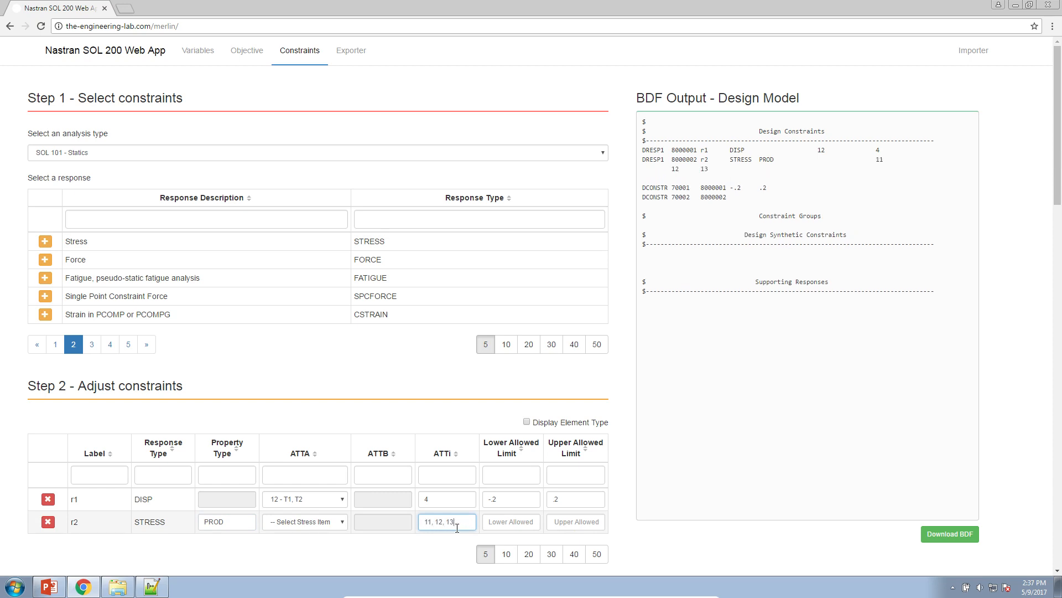
Set the stress constraint's item to 2 - Axial stress, with a lower allowed limit of -15000. and an upper allowed limit of 20000
left_click(342, 523)
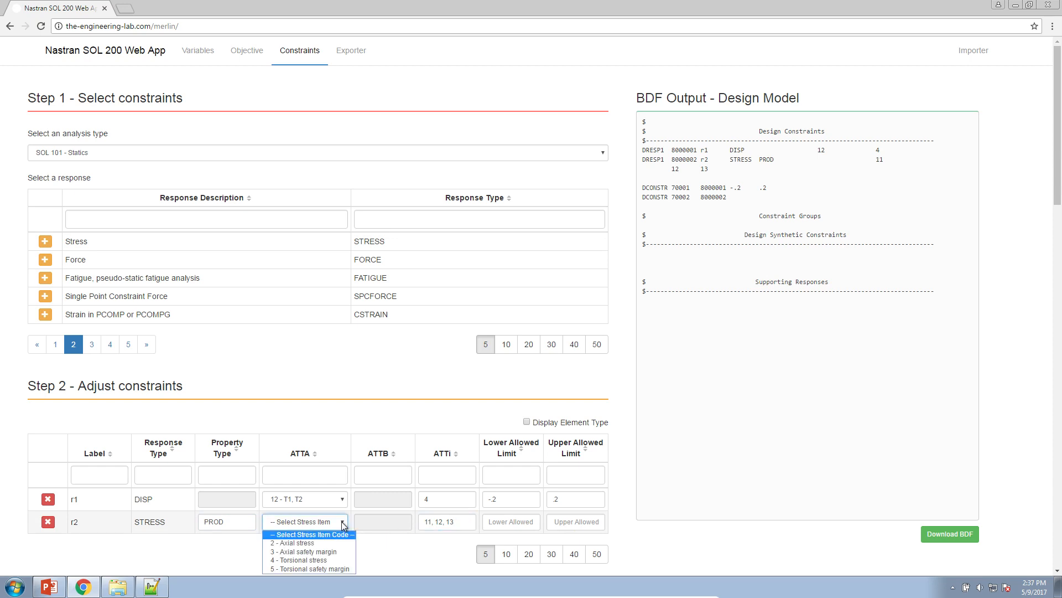
left_click(323, 546)
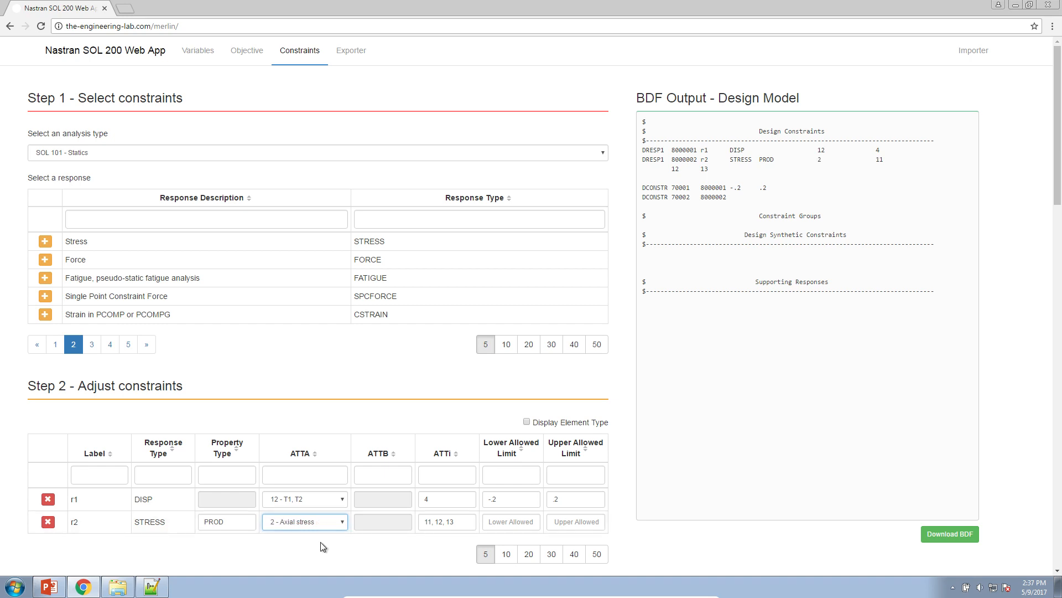
left_click(510, 522)
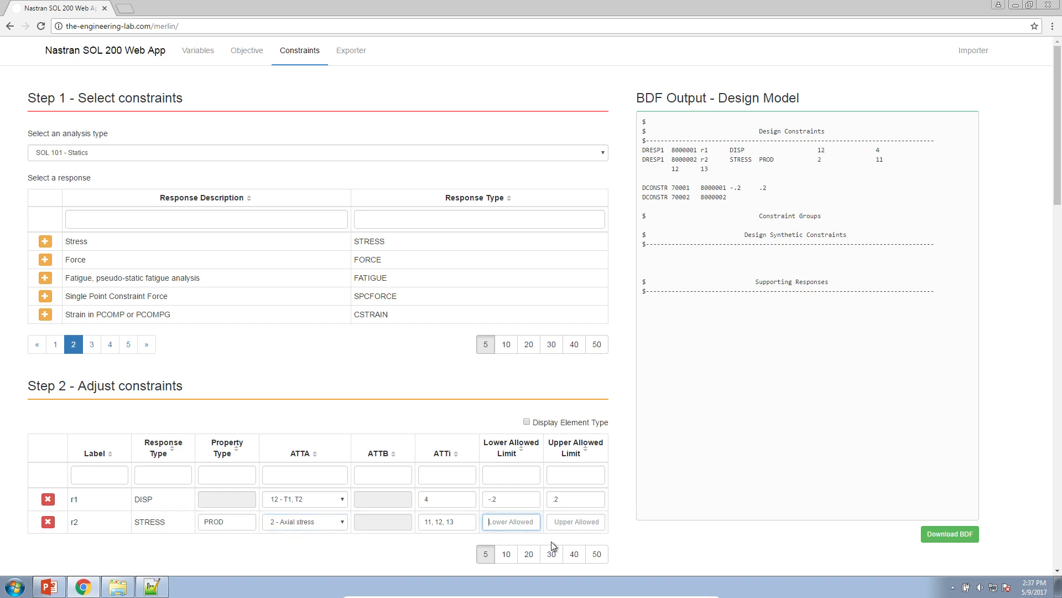
type("-15000.")
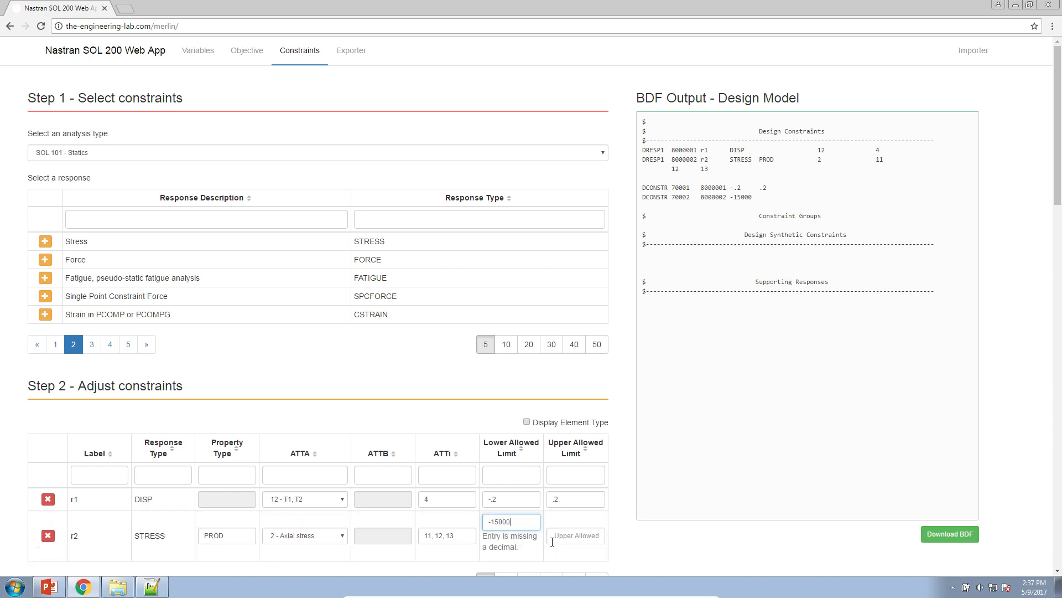
key("Tab")
type("20")
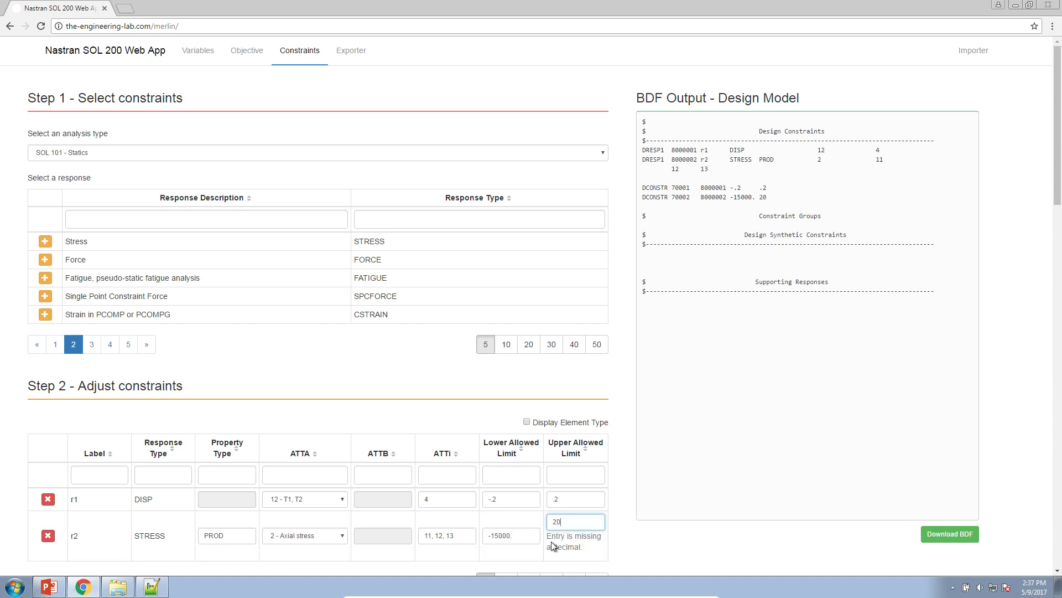
type("000.")
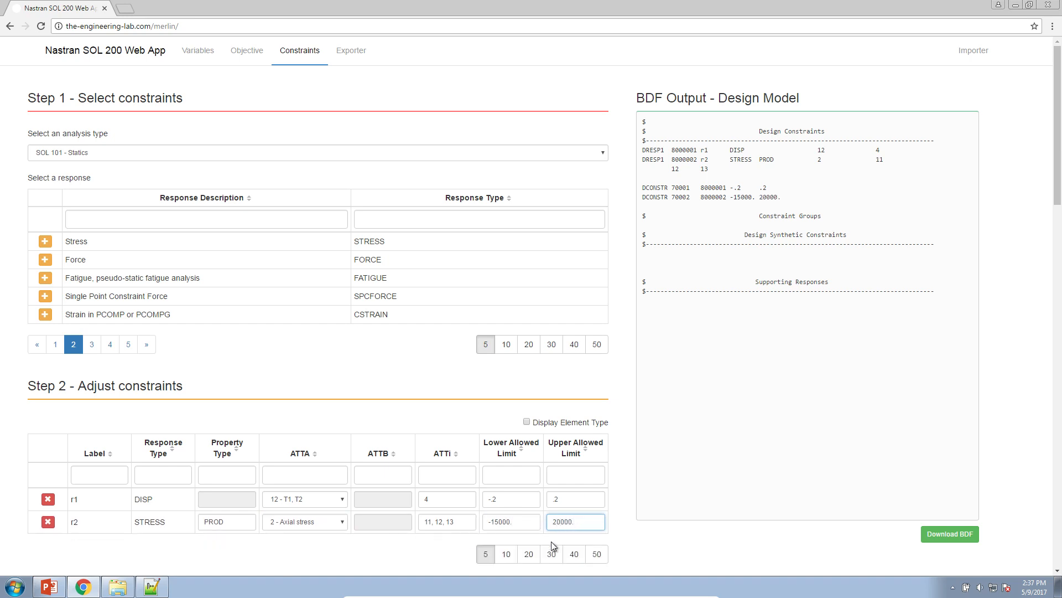
Remove the decimal point from the stress constraint's upper allowed limit and restore the value as 20000
key("BackSpace")
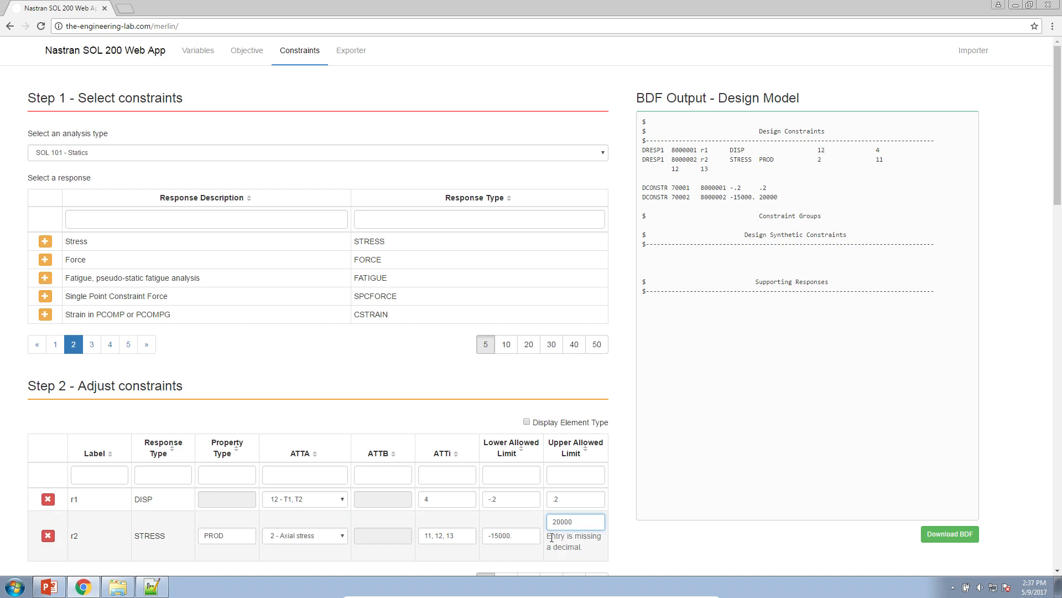
scroll(555, 546, "down", 1)
left_click(536, 482)
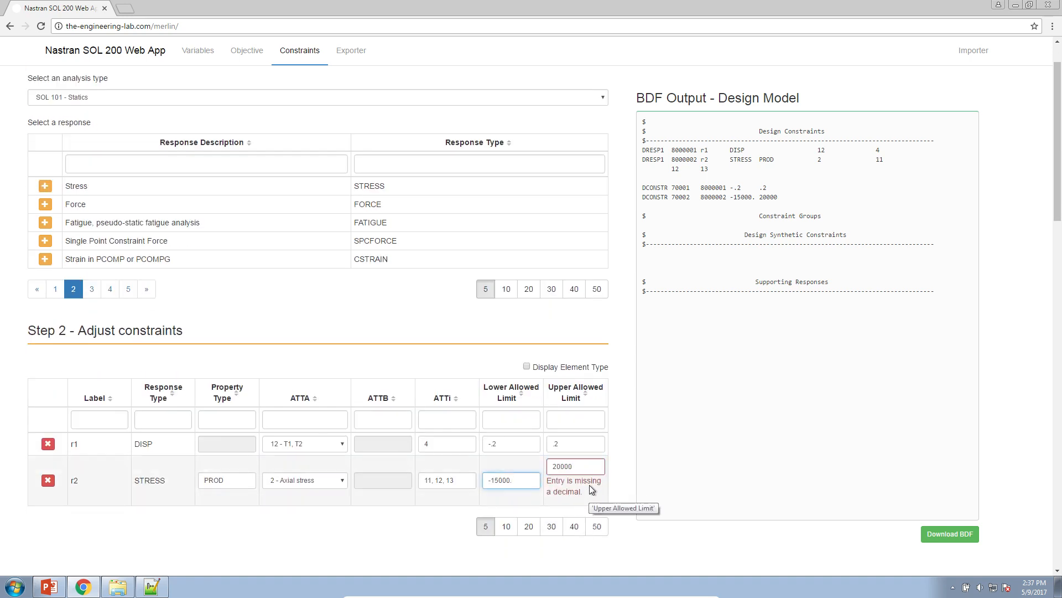
left_click(593, 466)
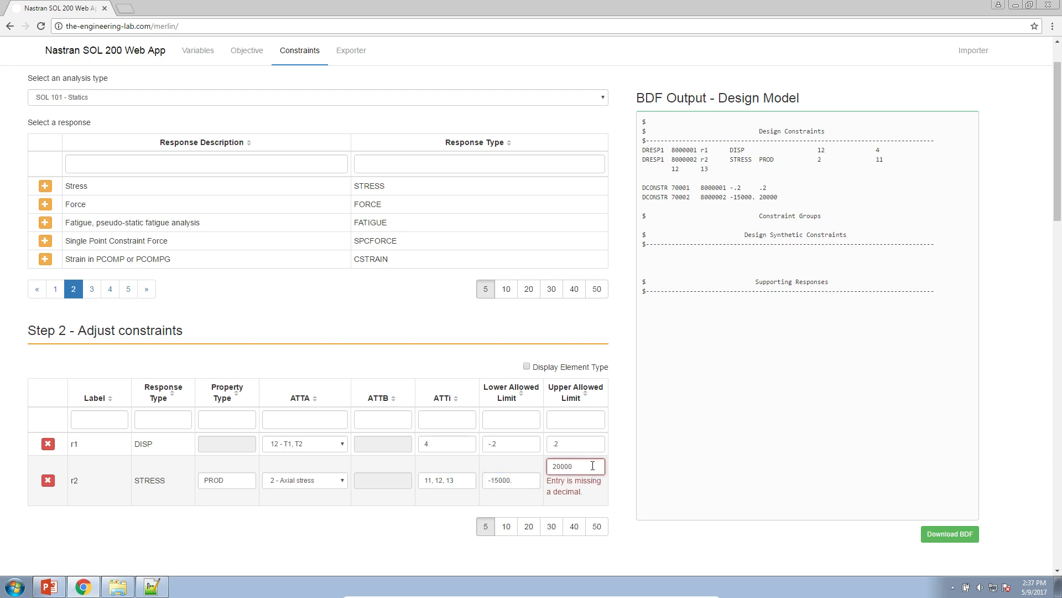
type(".")
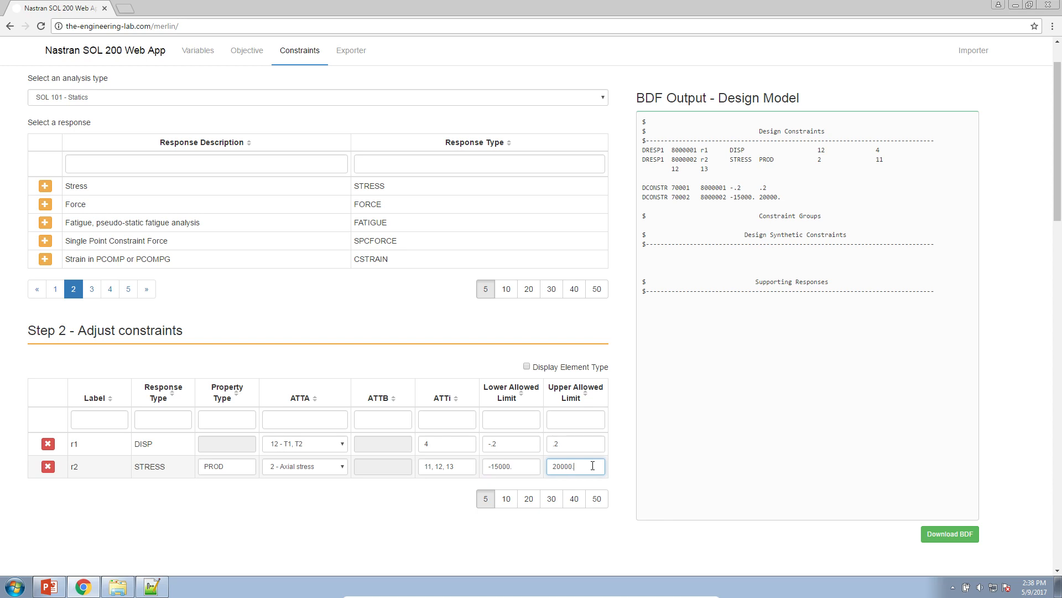
Review the generated constraint entries, add all constraints to one constraint group and assign it to All Subcases
left_click_drag(751, 142, 798, 199)
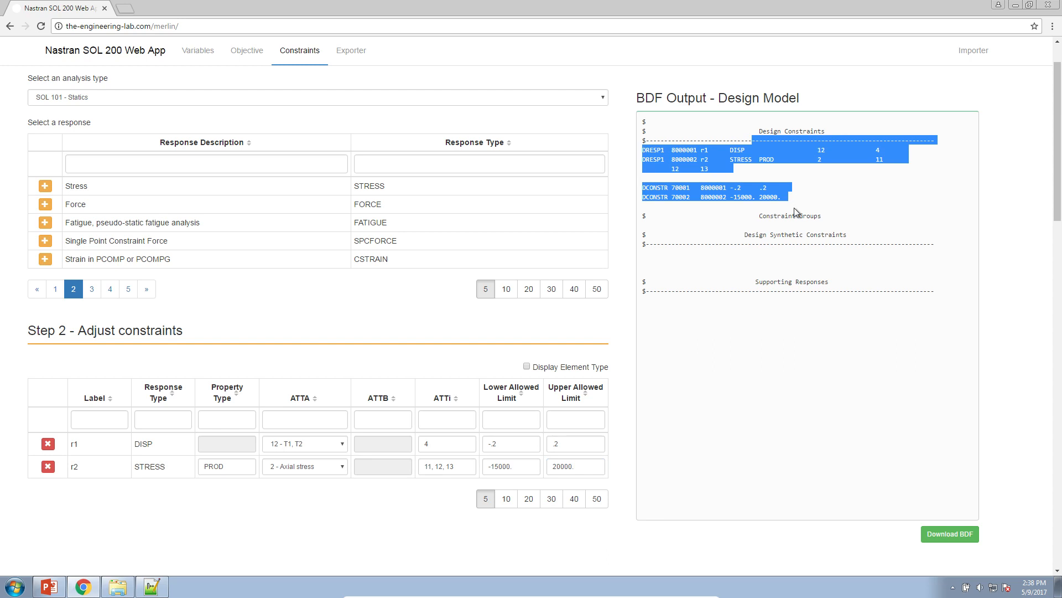
scroll(624, 373, "down", 5)
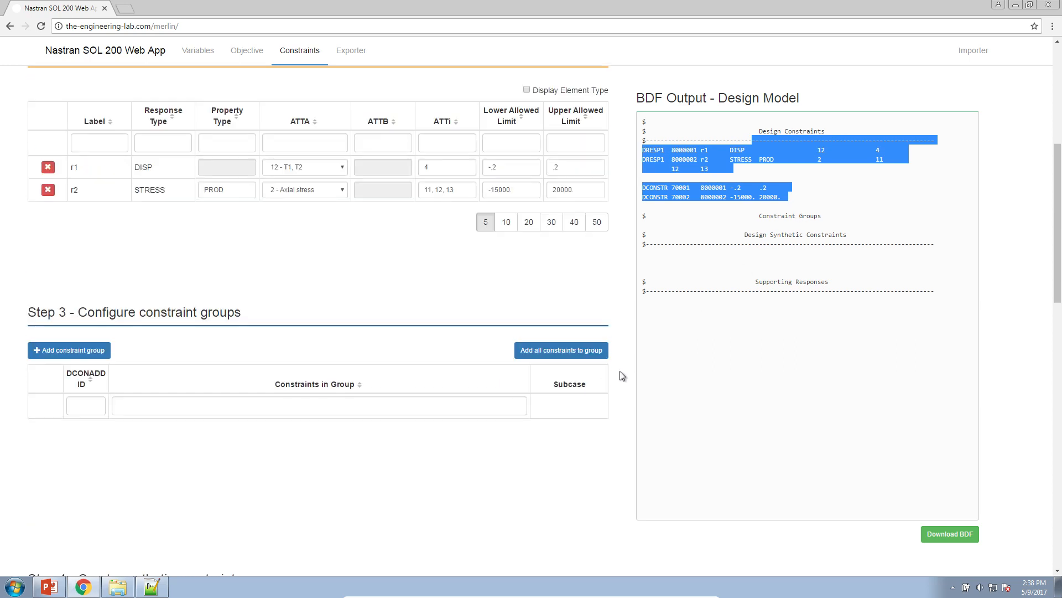
scroll(621, 374, "down", 1)
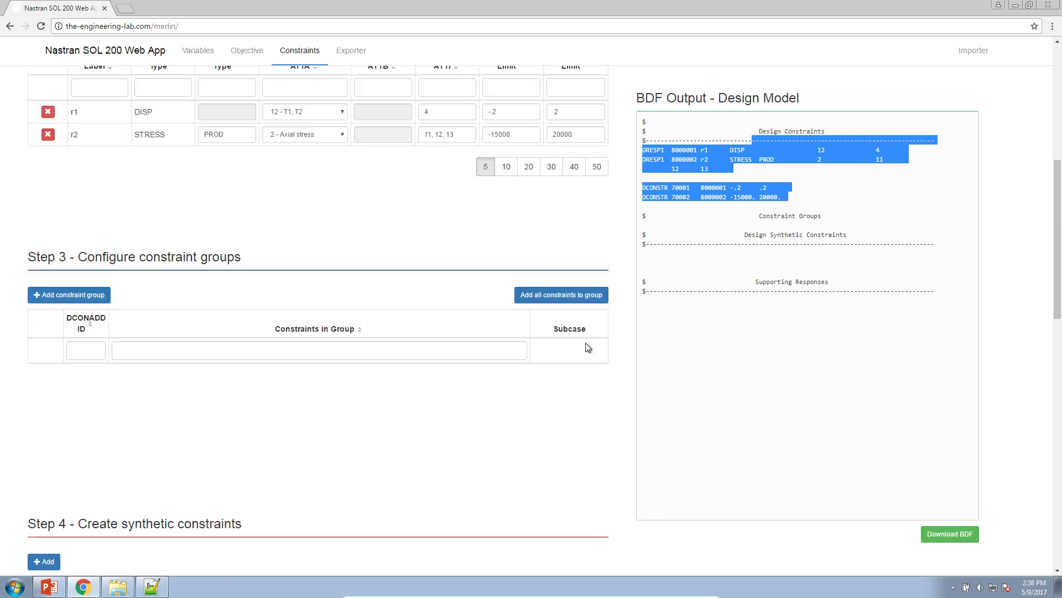
left_click(597, 295)
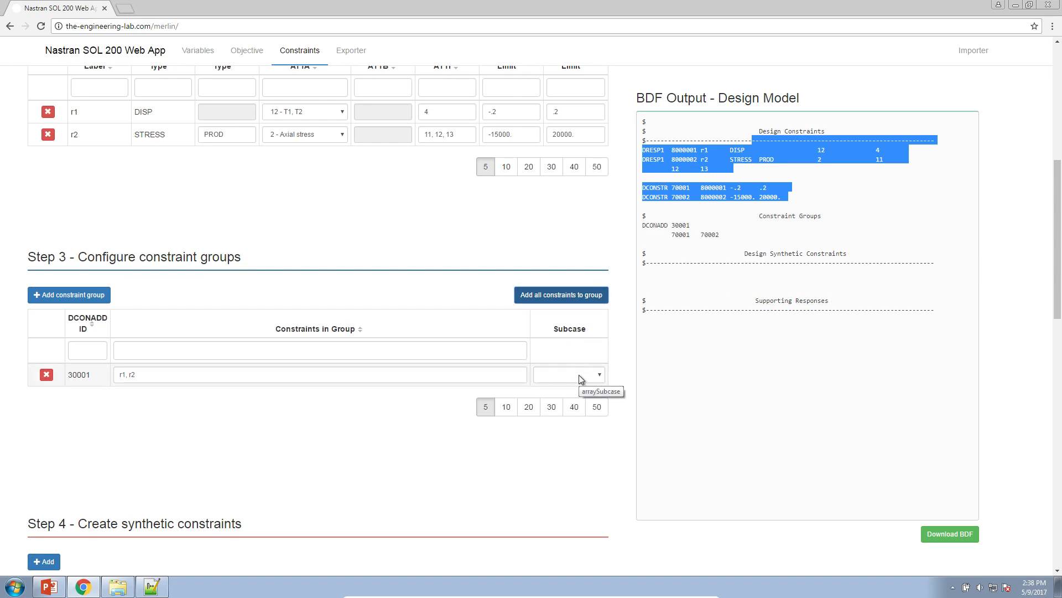
left_click(582, 379)
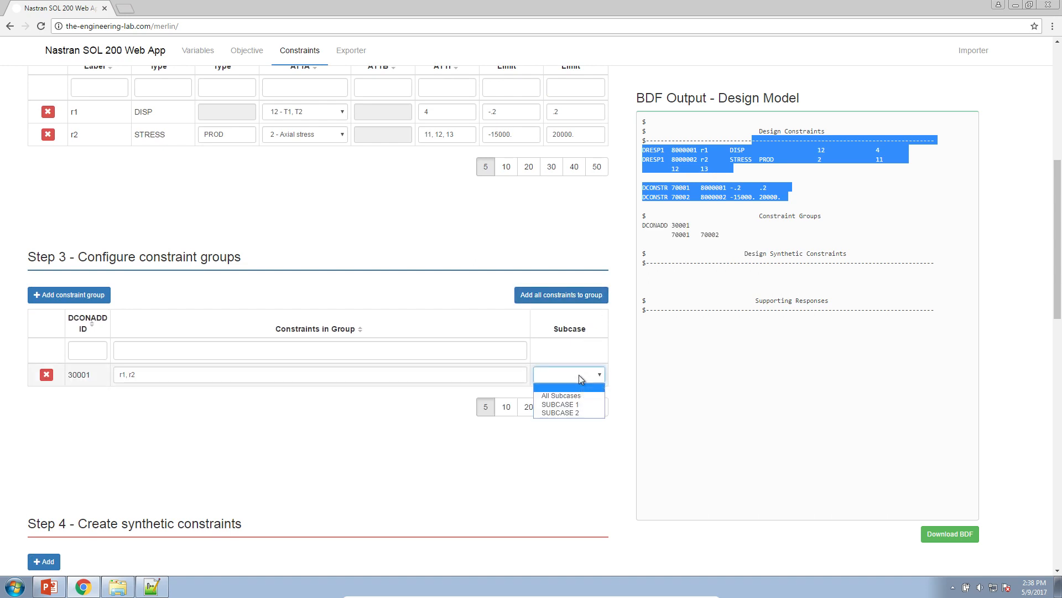
left_click(579, 395)
Open the Exporter and compare the SOL statement of its model output with the one in dsoug1.dat in Notepad++
scroll(633, 392, "up", 7)
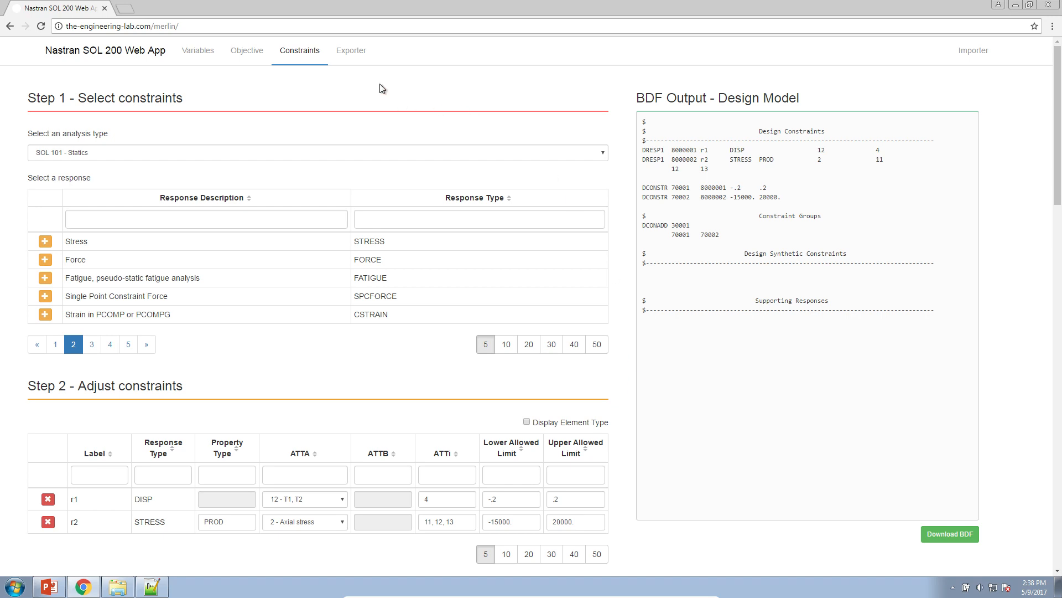
left_click(359, 54)
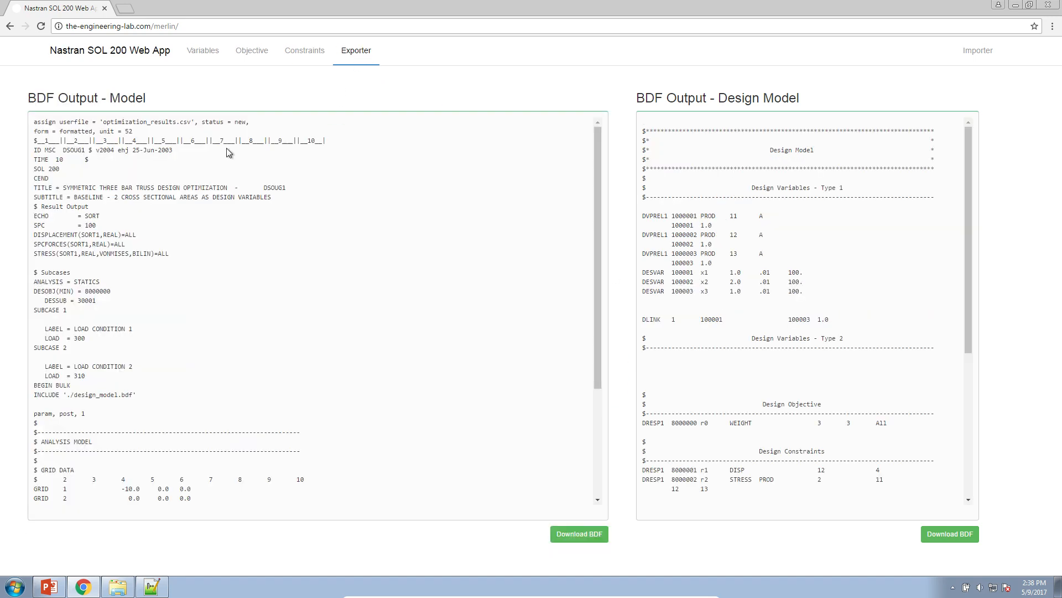
left_click(151, 586)
left_click_drag(308, 2, 1060, 31)
left_click(774, 143)
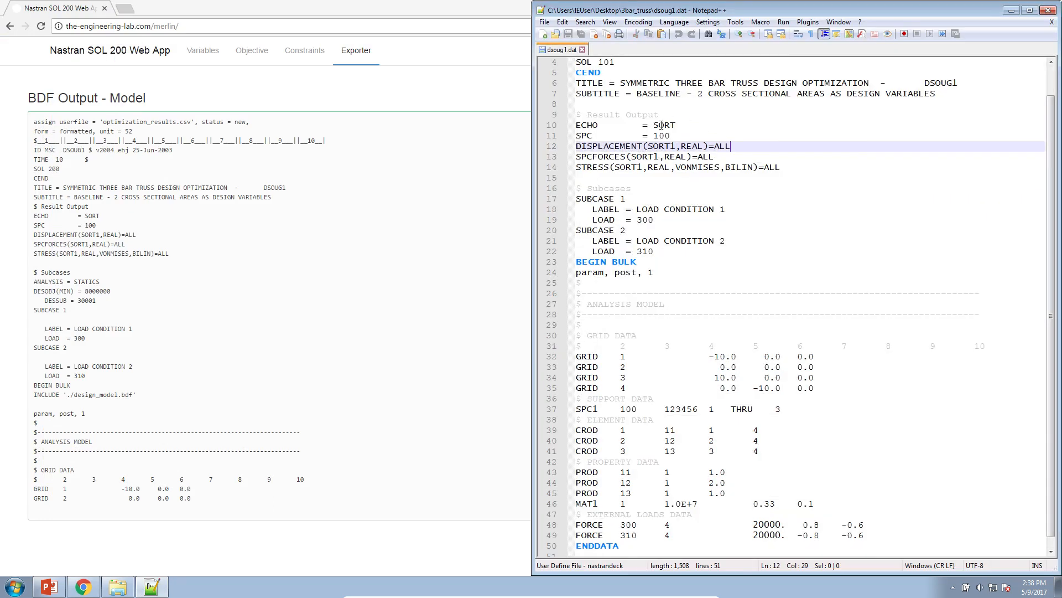
left_click_drag(615, 62, 574, 63)
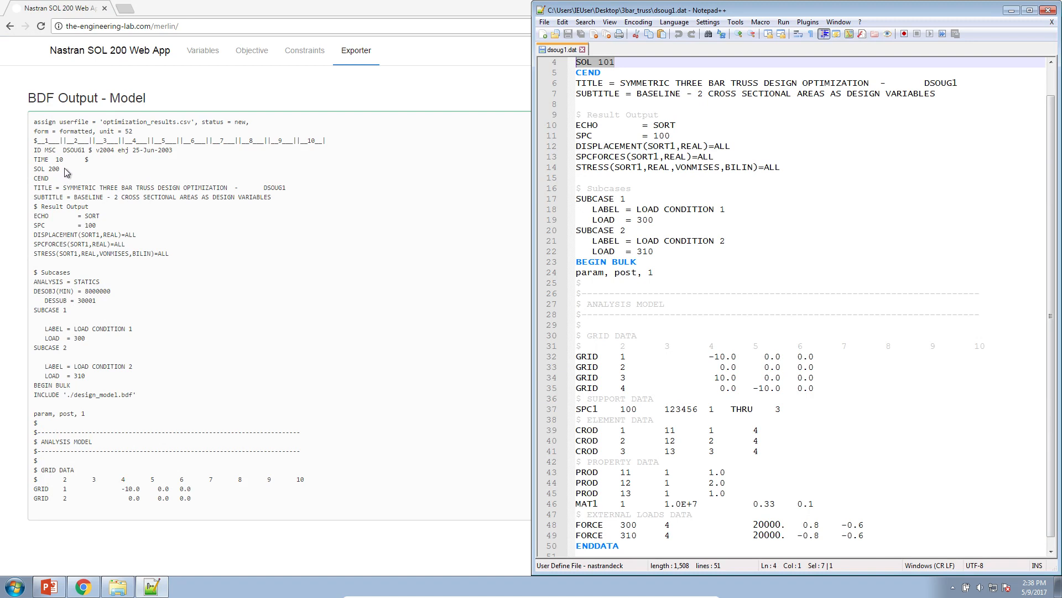
left_click_drag(61, 169, 24, 168)
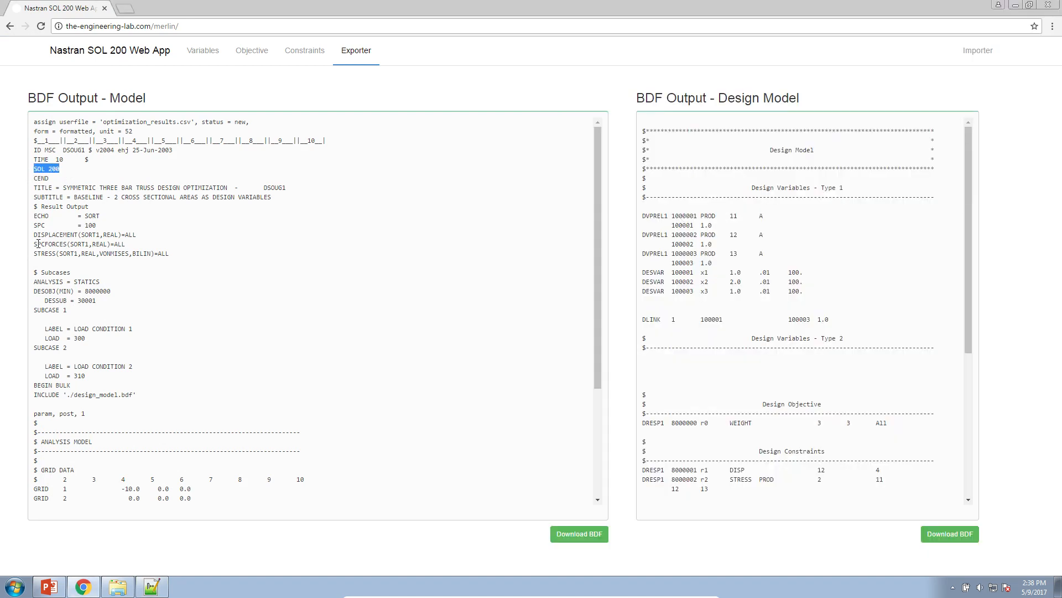
Examine the ANALYSIS, DESOBJ and DESSUB lines and the remaining entries of the exported model output
left_click_drag(32, 282, 100, 291)
scroll(121, 326, "up", 4, "ctrl")
scroll(172, 421, "down", 3)
left_click_drag(132, 338, 176, 340)
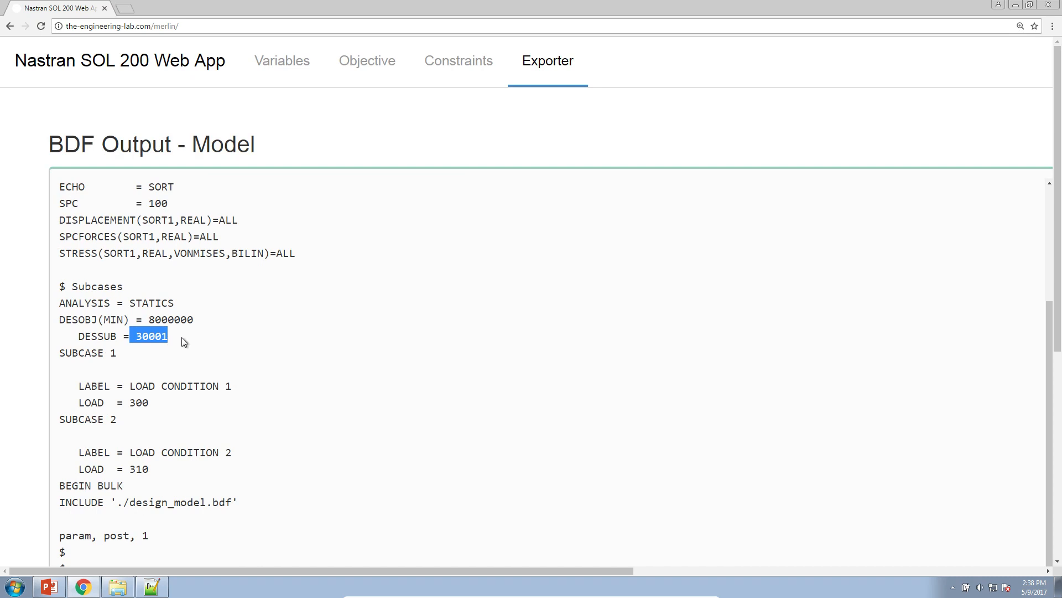
scroll(180, 337, "down", 3, "ctrl")
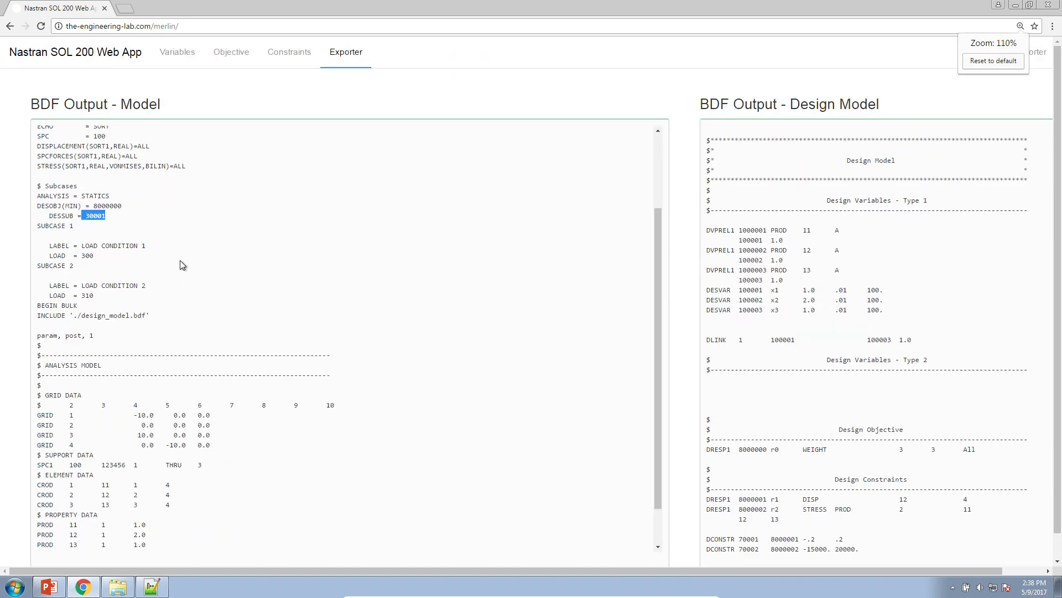
scroll(181, 258, "down", 1, "ctrl")
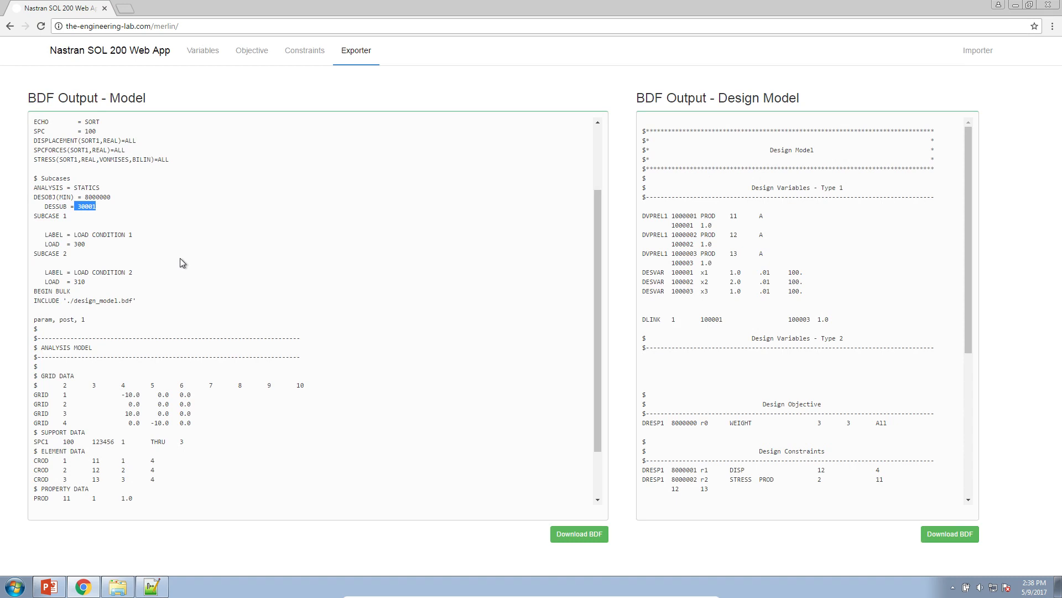
Review the design variables, objective, constraints and constraint group entries in the exported design model output
left_click_drag(640, 130, 907, 480)
scroll(906, 479, "down", 4)
scroll(906, 477, "up", 4)
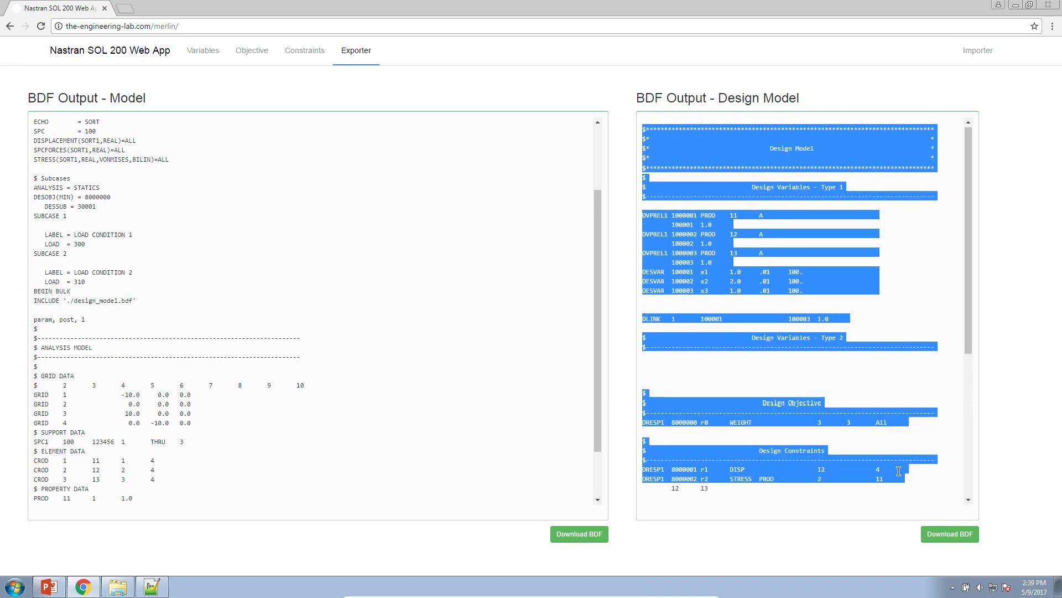
left_click_drag(742, 178, 819, 332)
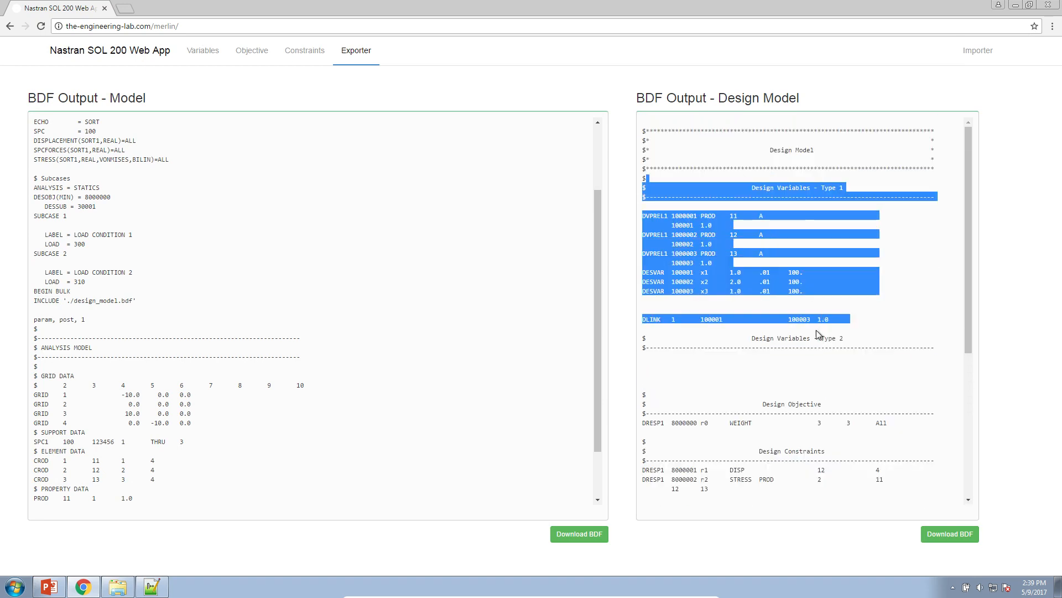
scroll(818, 328, "down", 3)
left_click_drag(747, 231, 757, 384)
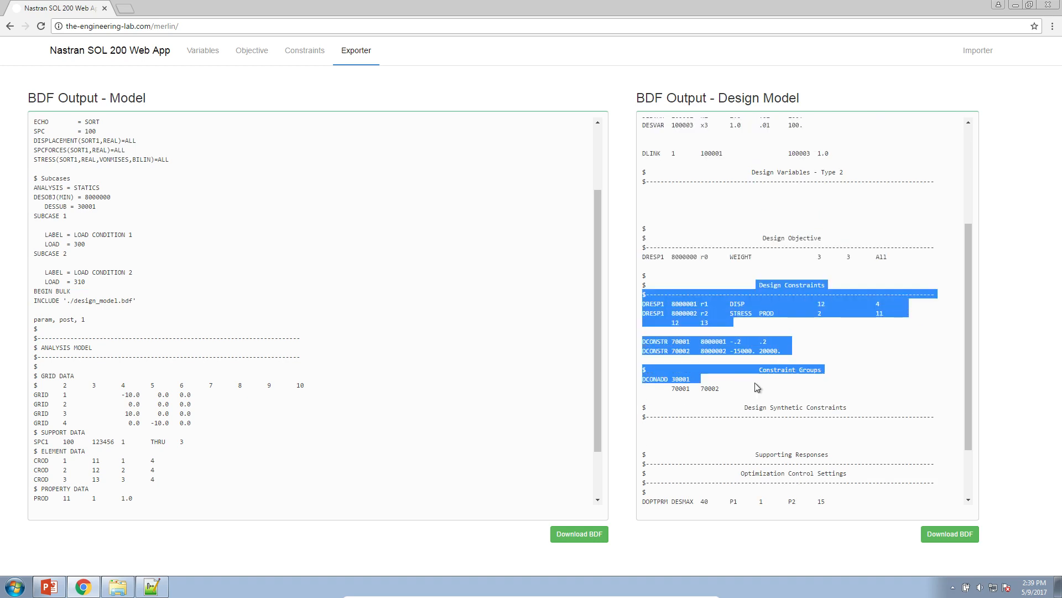
Switch to Windows Explorer and delete the existing files in the Downloads folder
left_click(128, 585)
left_click(362, 151)
left_click_drag(501, 223, 457, 135)
key("Delete")
key("Return")
Return to the web app's Exporter and download both the model and design model BDF files
left_click(267, 157)
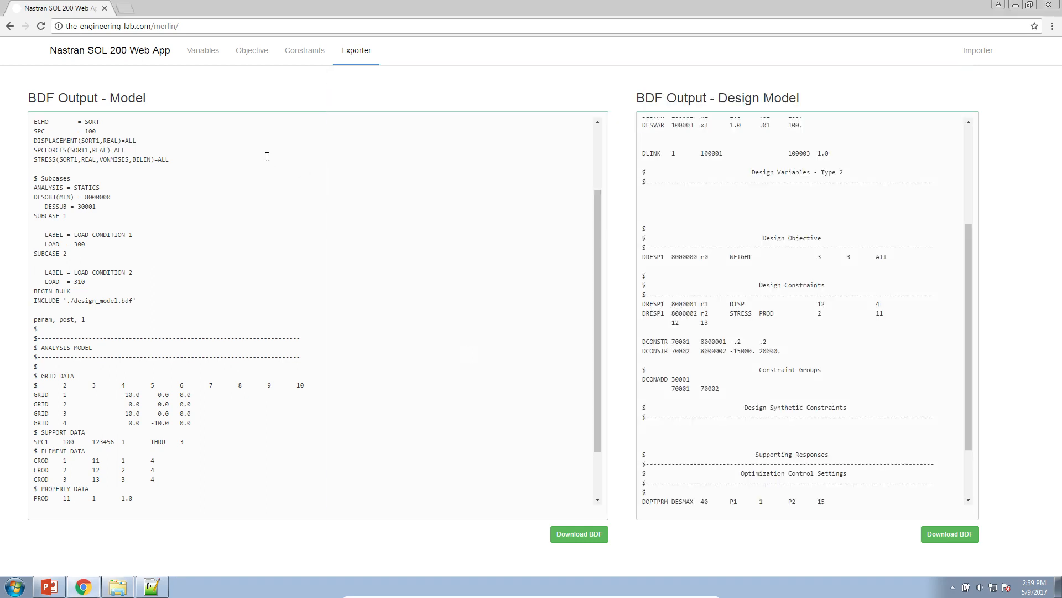
left_click(586, 532)
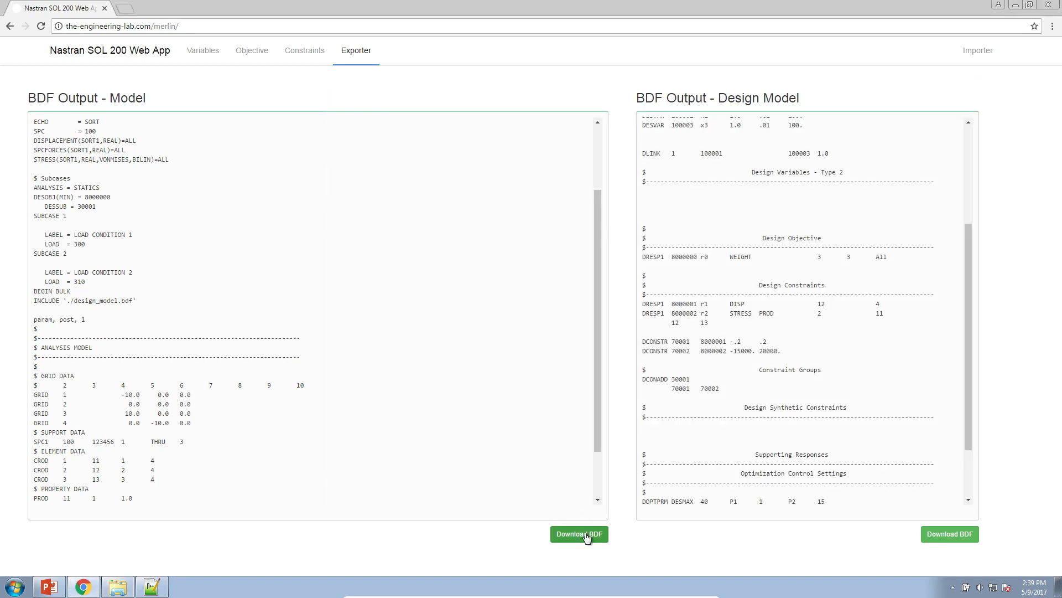
left_click(928, 544)
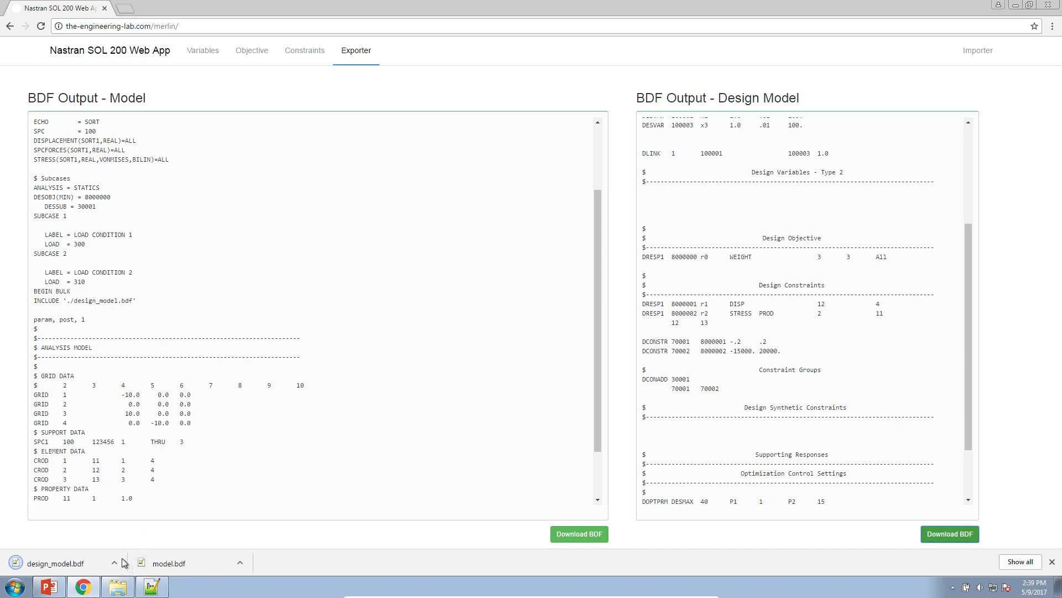
Start MSC Nastran 2014.0 and run the analysis with model.bdf from the Downloads folder as input file
left_click(15, 587)
type("nastran")
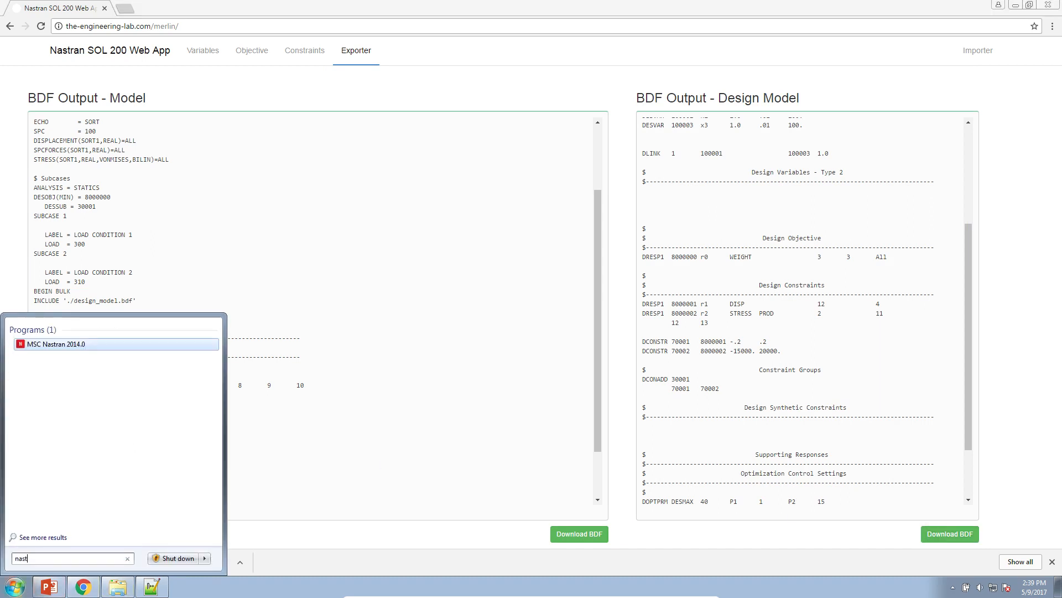
key("Return")
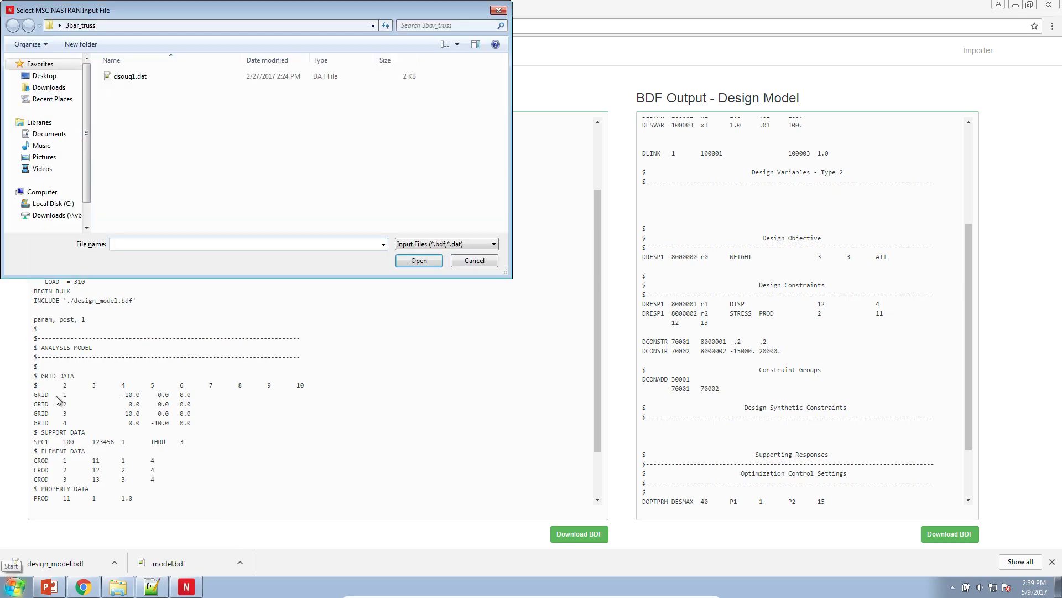
left_click(61, 87)
double_click(129, 88)
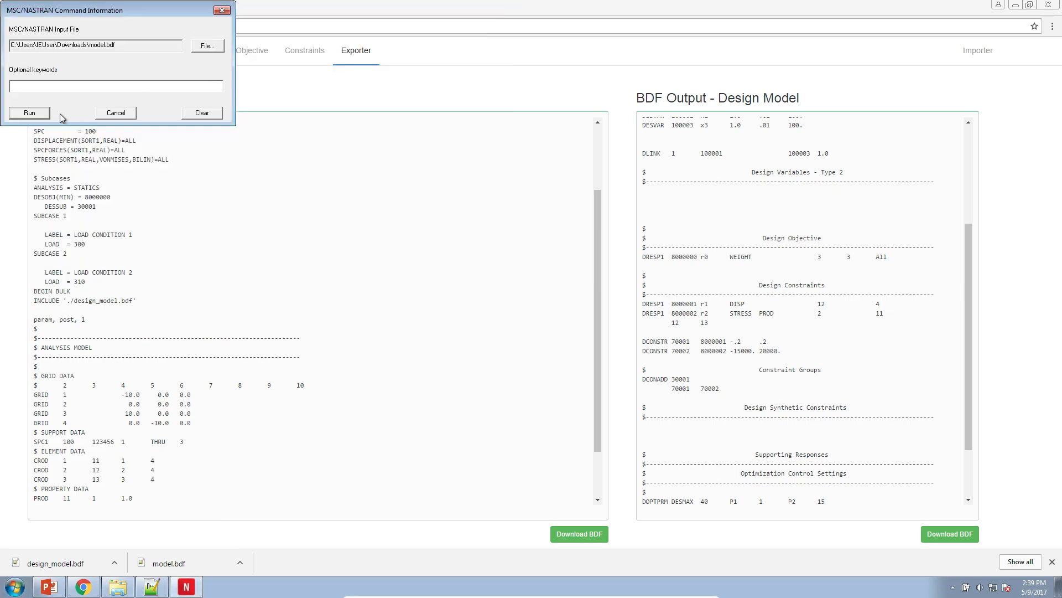
left_click(33, 114)
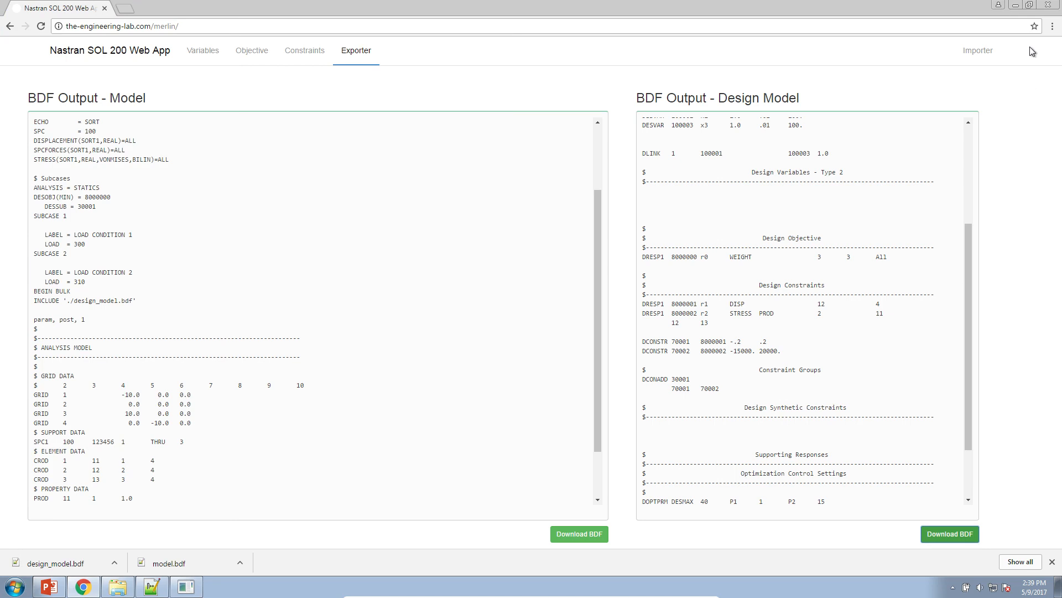
Open model.f06 from the Downloads folder in Notepad++ and examine the convergence output at the end of the file
left_click(1016, 6)
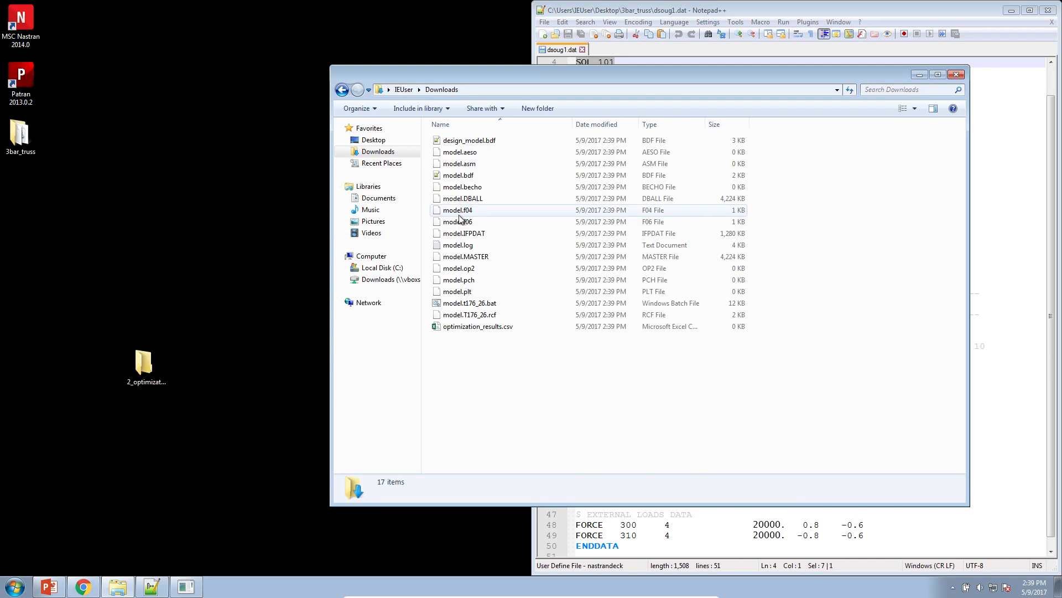
right_click(458, 221)
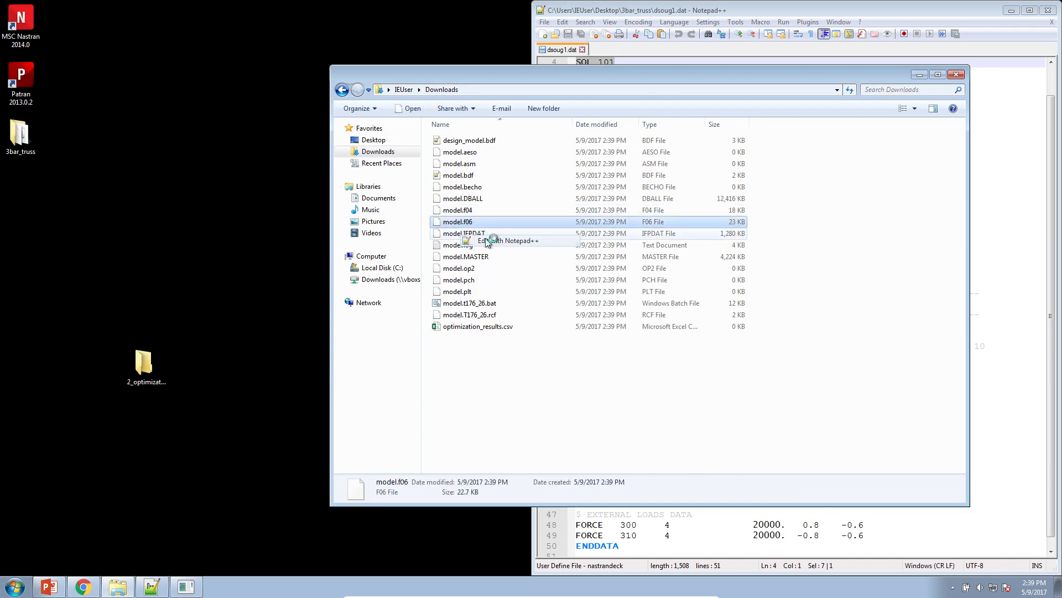
left_click(487, 241)
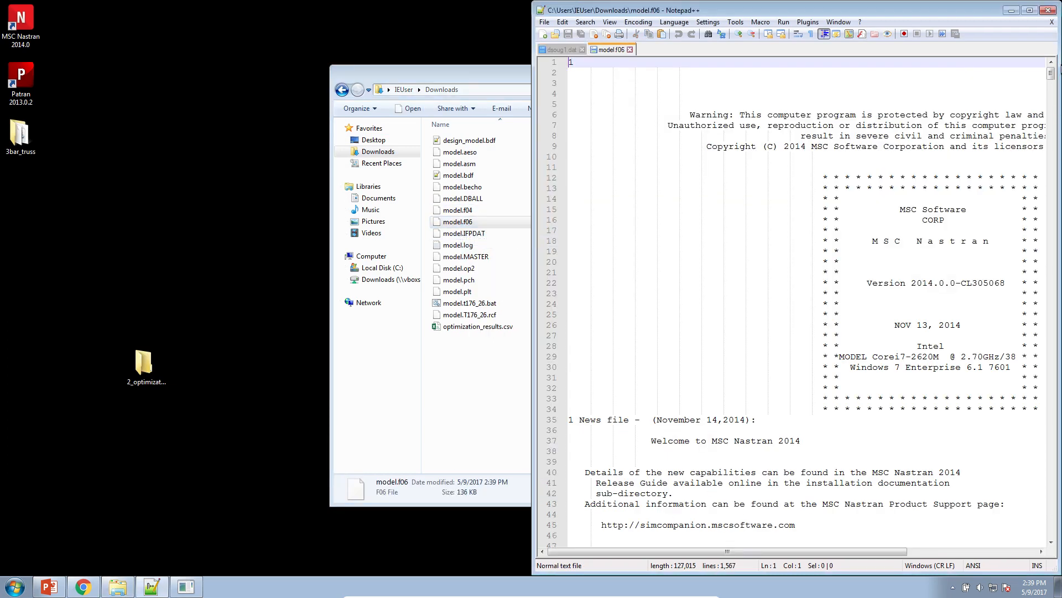
left_click(1029, 10)
left_click_drag(1055, 60, 1051, 544)
scroll(516, 317, "up", 11)
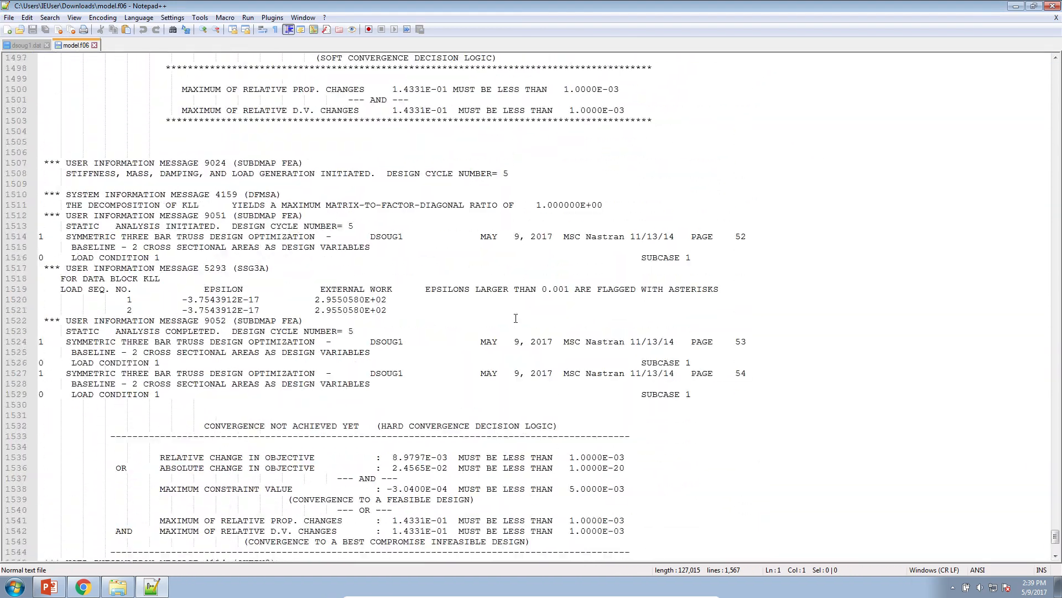
scroll(516, 319, "down", 5)
scroll(516, 318, "down", 7)
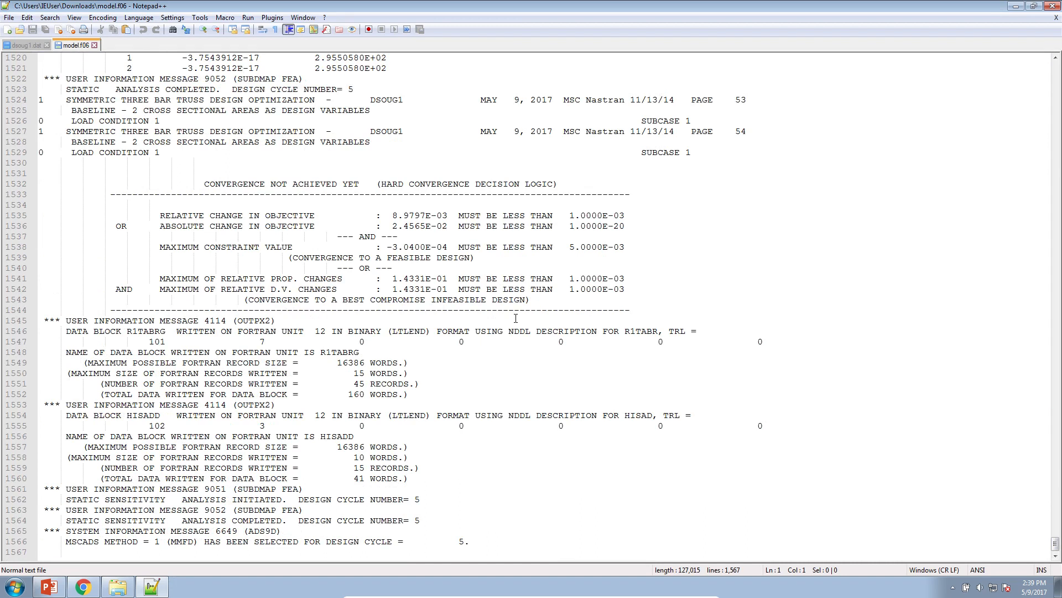
Reload the updated model.f06, highlight the run termination message near its end and review the objective and design variable histories
left_click(153, 584)
left_click(153, 584)
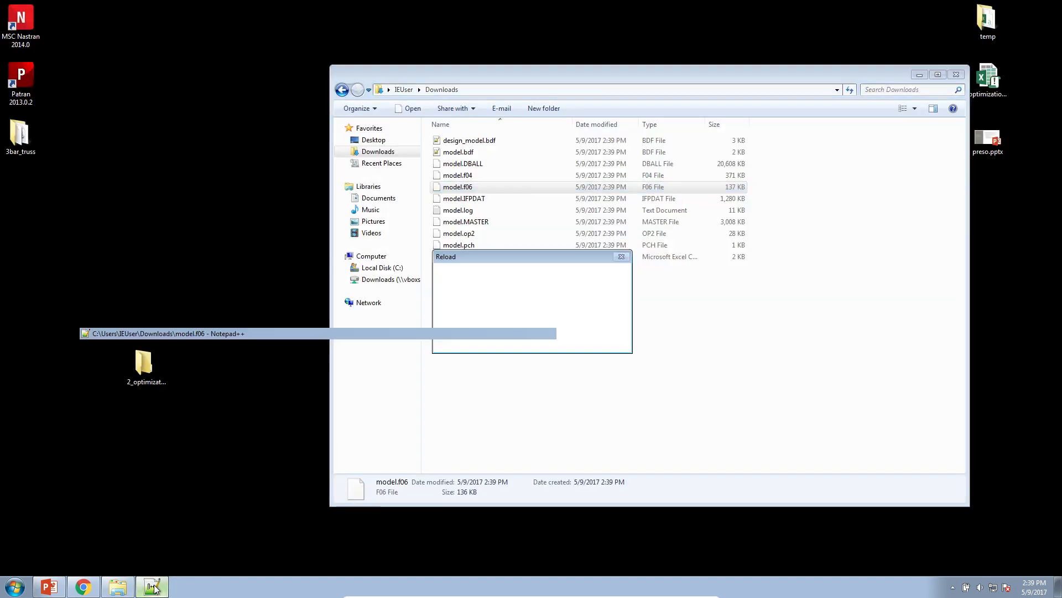
left_click(547, 339)
left_click_drag(1055, 61, 1036, 558)
scroll(526, 299, "up", 12)
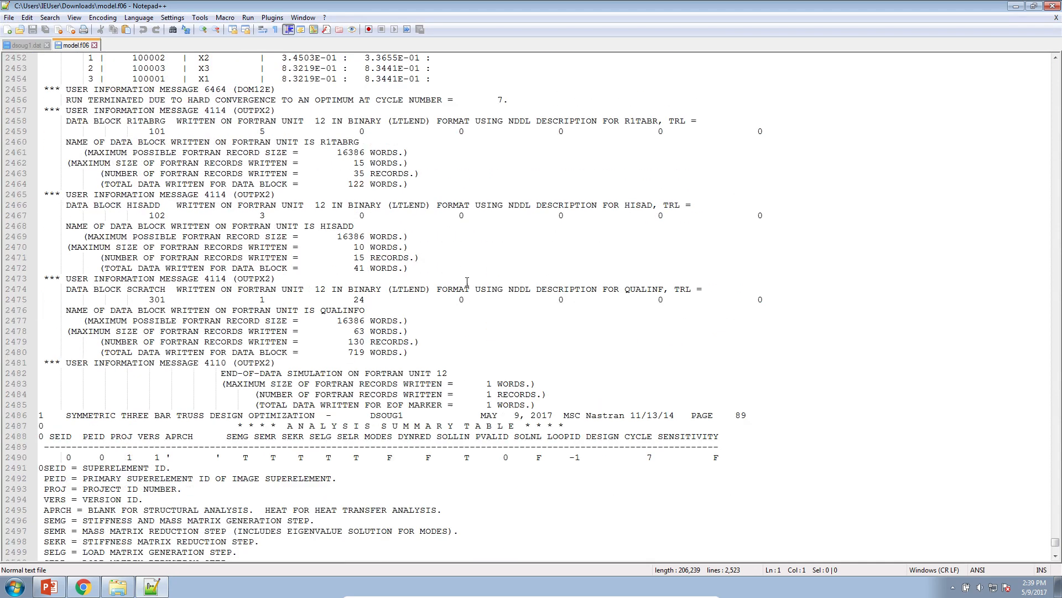
left_click_drag(66, 226, 441, 226)
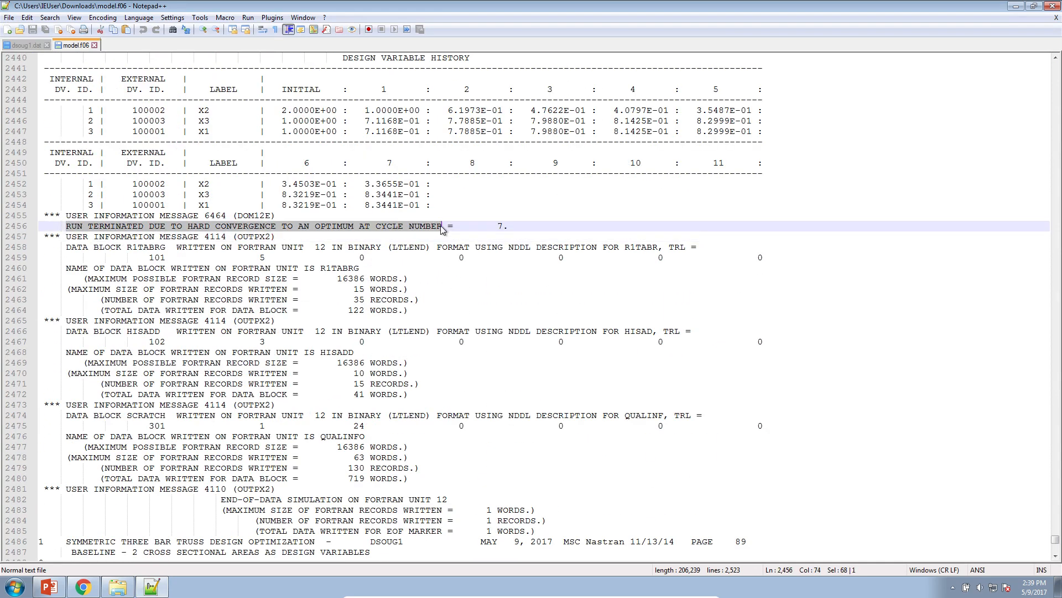
scroll(443, 228, "up", 8)
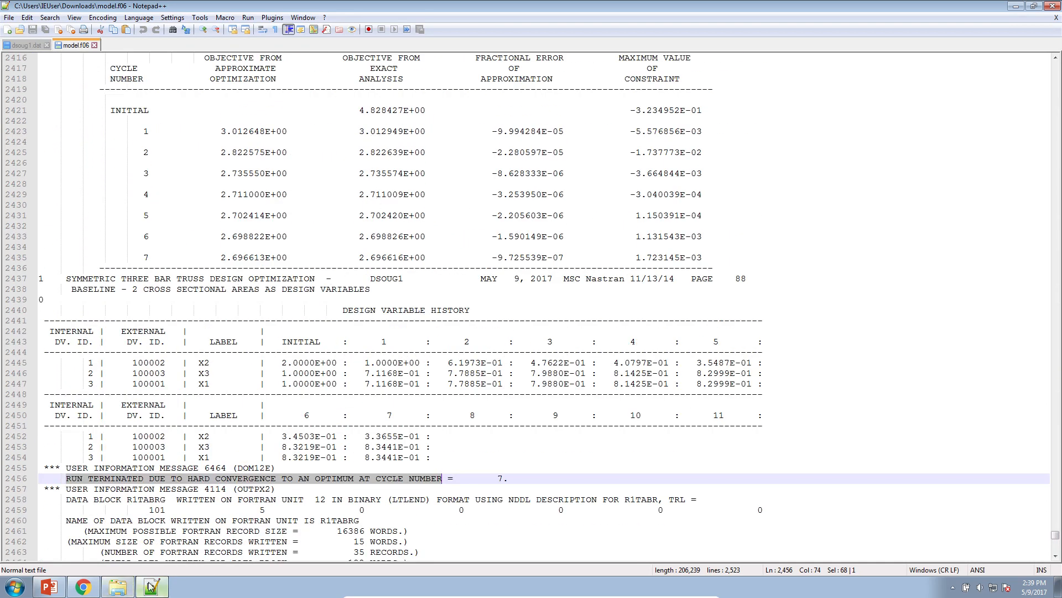
Open optimization_results.xlsm from the desktop in Excel and check the initial and optimized points of the Objective Value chart
left_click(118, 586)
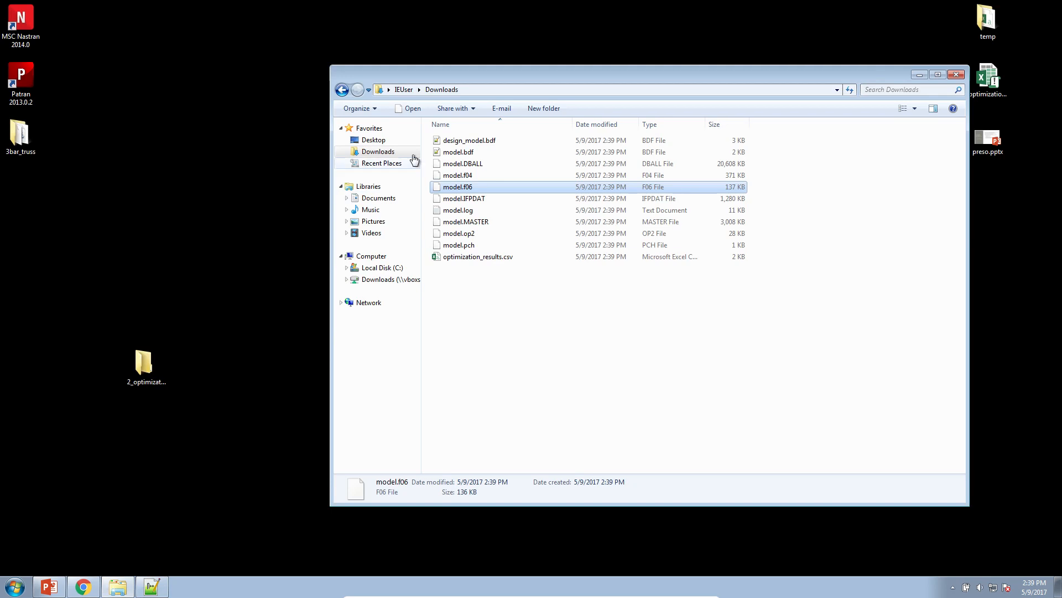
double_click(991, 83)
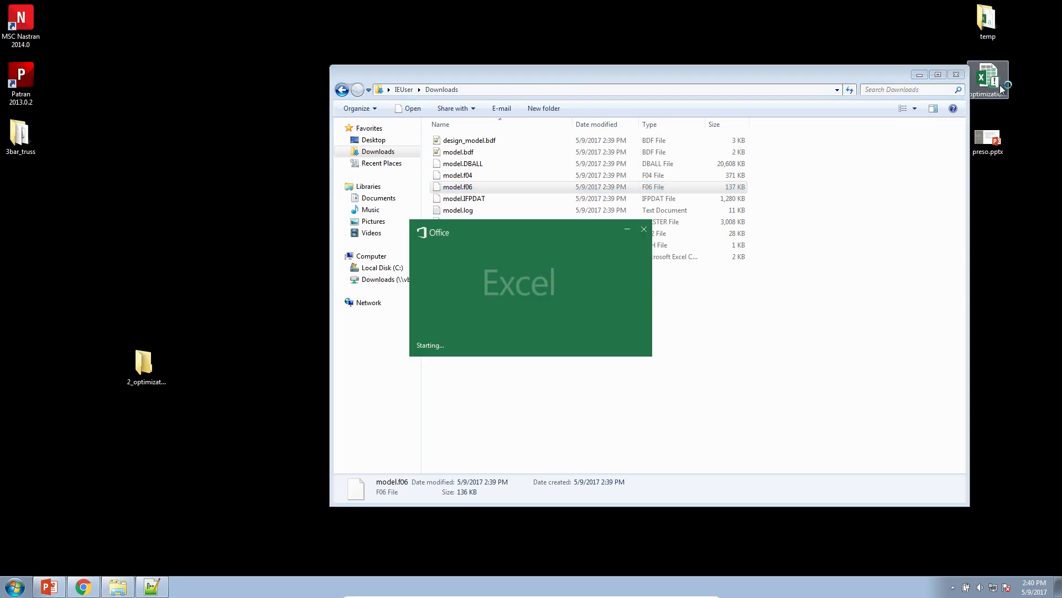
scroll(154, 263, "down", 1)
scroll(103, 286, "up", 4)
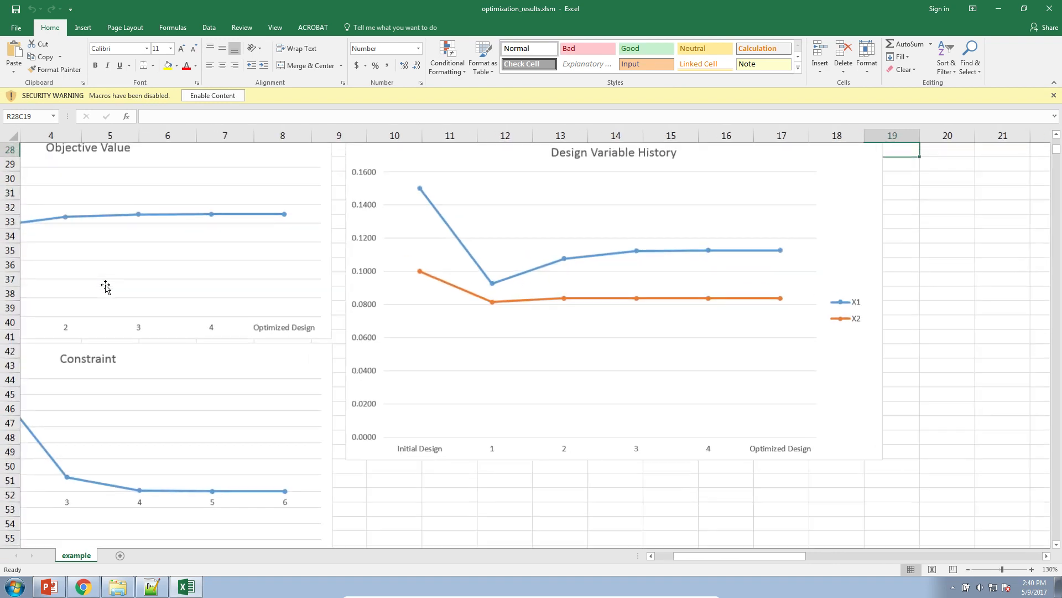
left_click(669, 559)
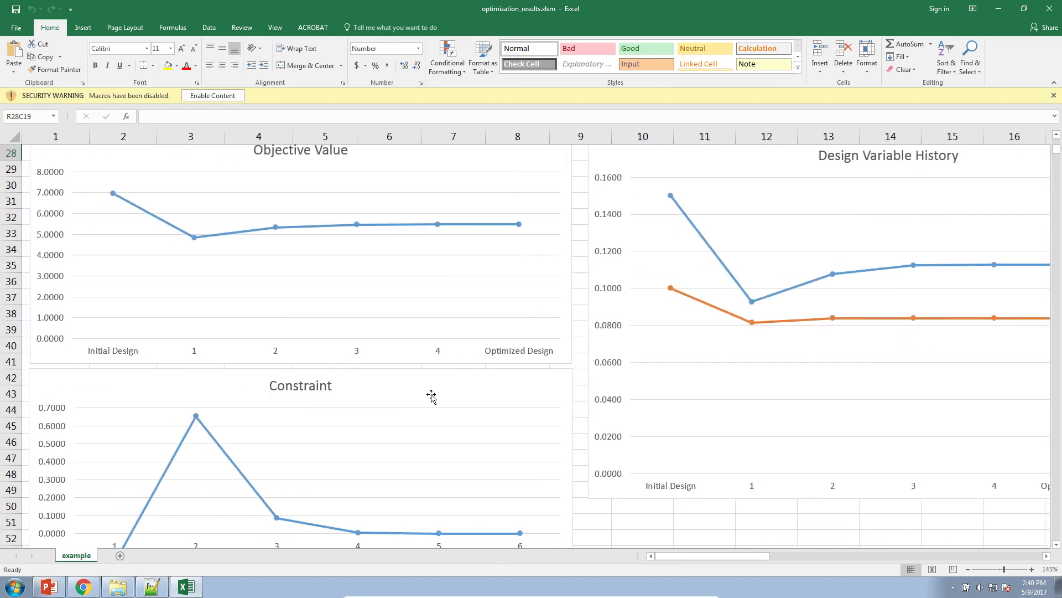
mouse_move(114, 200)
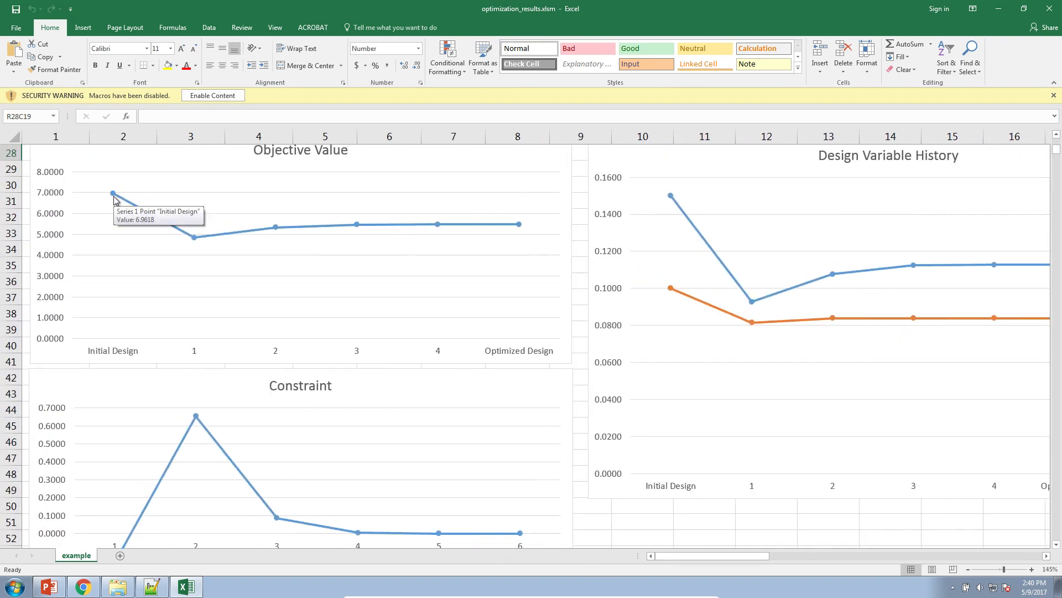
mouse_move(521, 227)
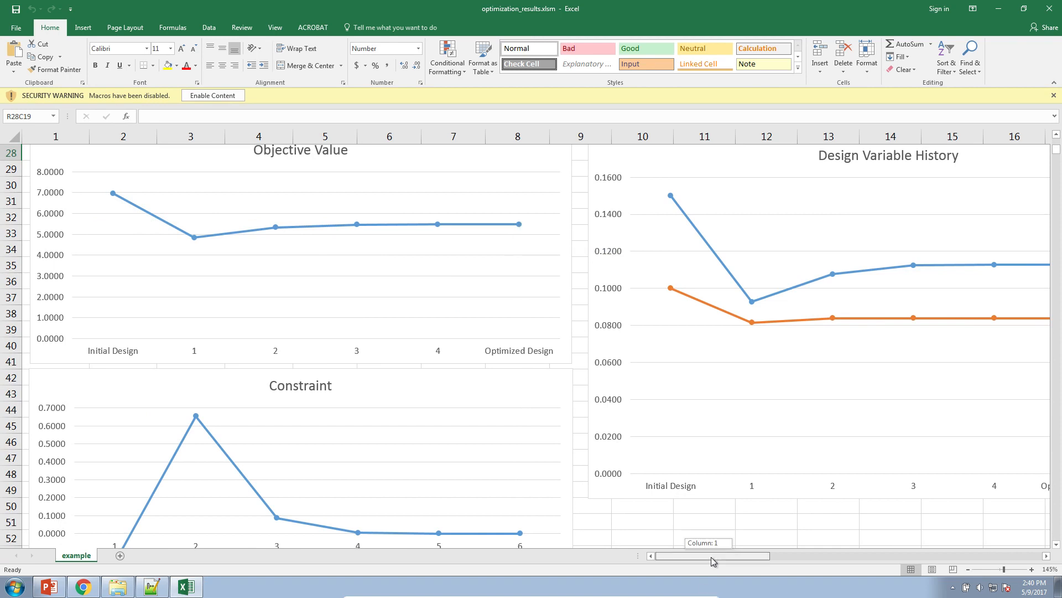
Inspect the initial and optimized design values of X1 and X2 in the Design Variable History chart
left_click_drag(709, 556, 734, 558)
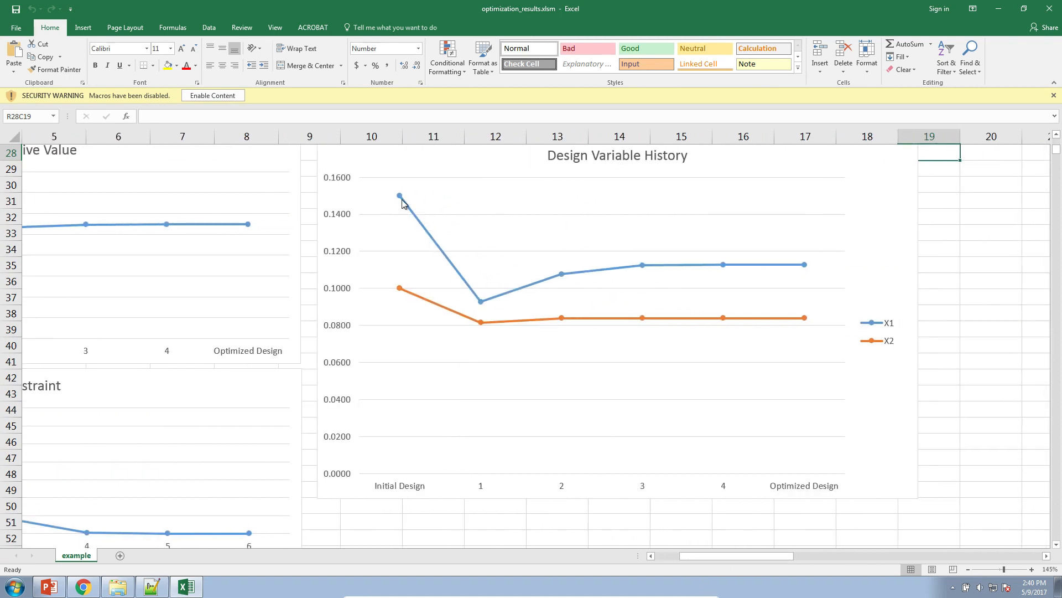
mouse_move(399, 198)
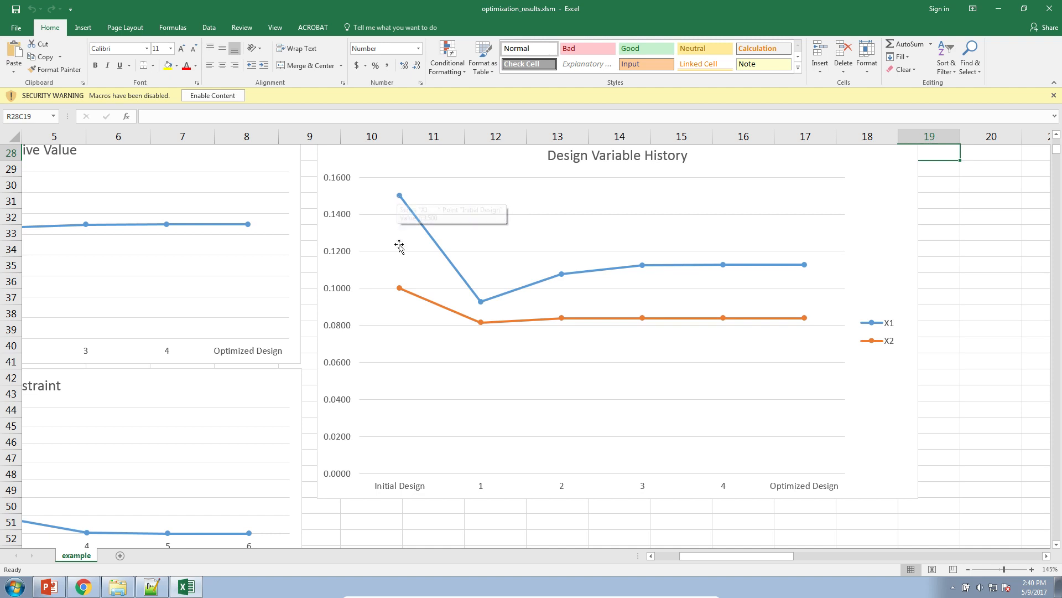
mouse_move(402, 289)
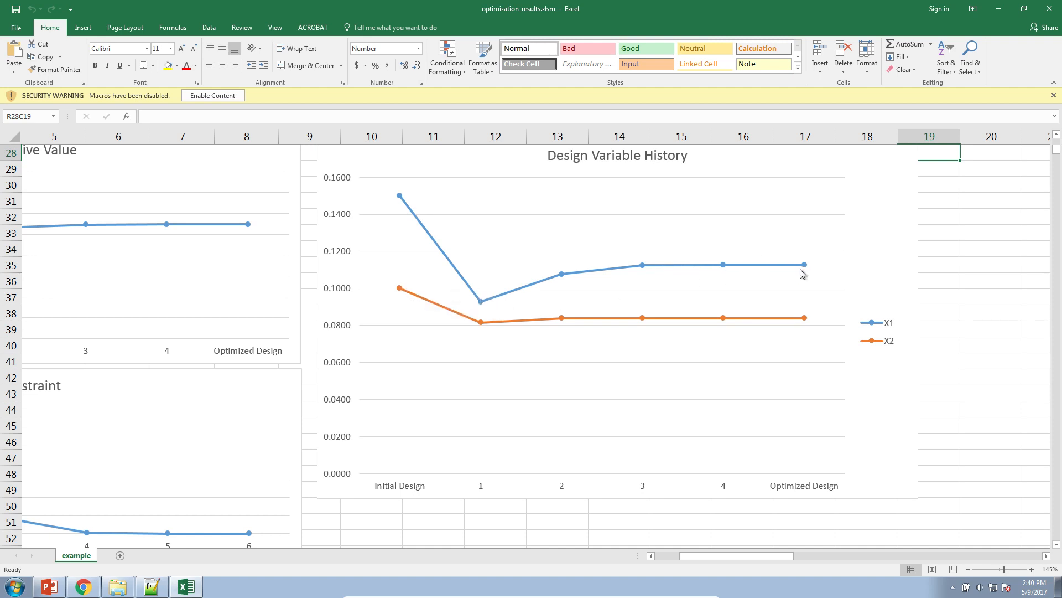
mouse_move(807, 267)
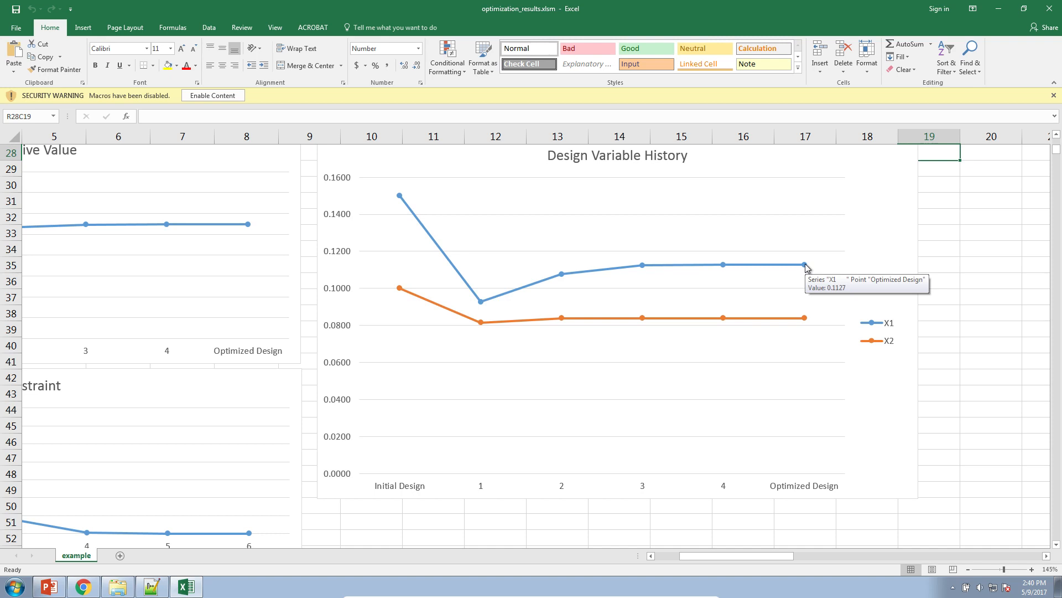
mouse_move(807, 324)
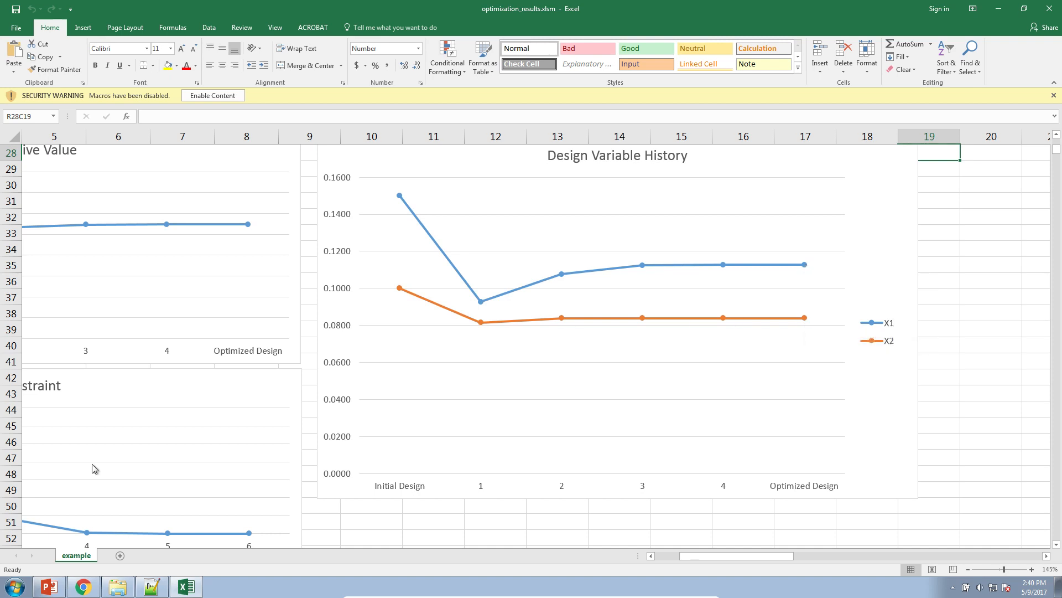
Switch to PowerPoint and present the Nastran SOL 200 Web App slide as a slide show with the laser pointer on
left_click(50, 585)
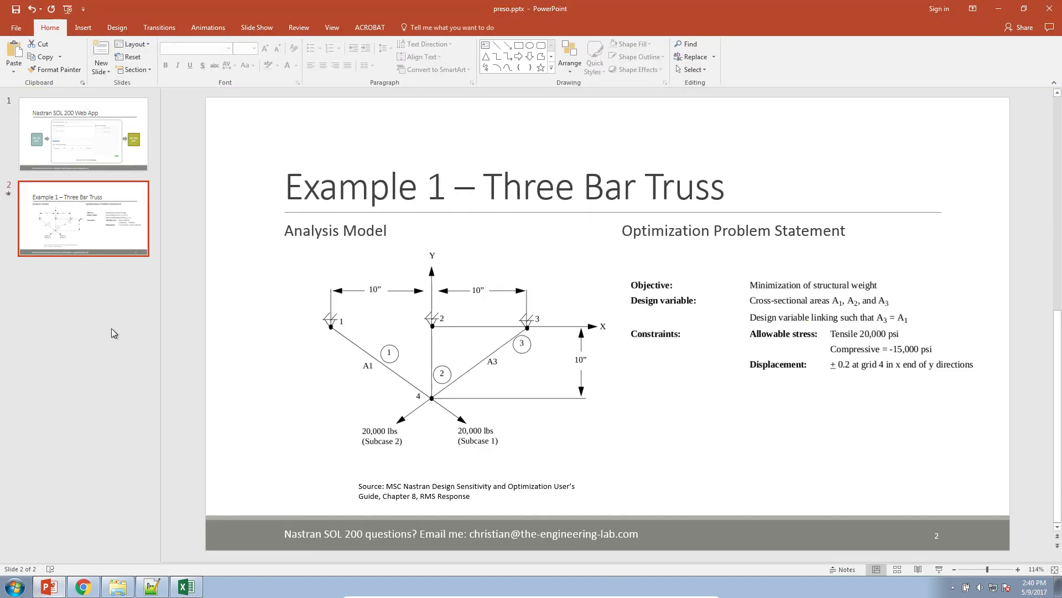
left_click(119, 161)
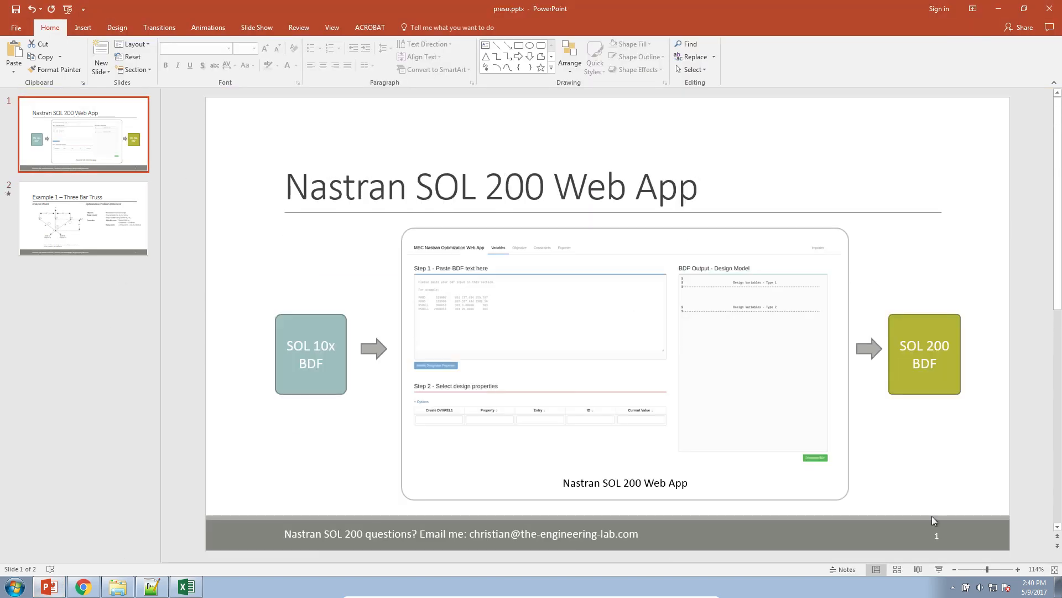
left_click(940, 569)
left_click(52, 587)
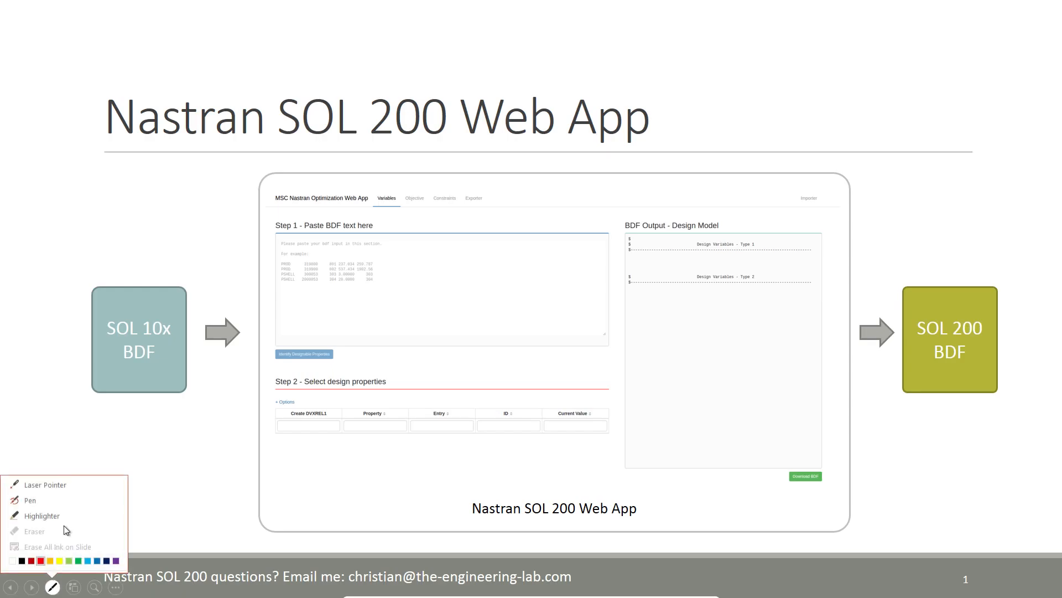
left_click(73, 487)
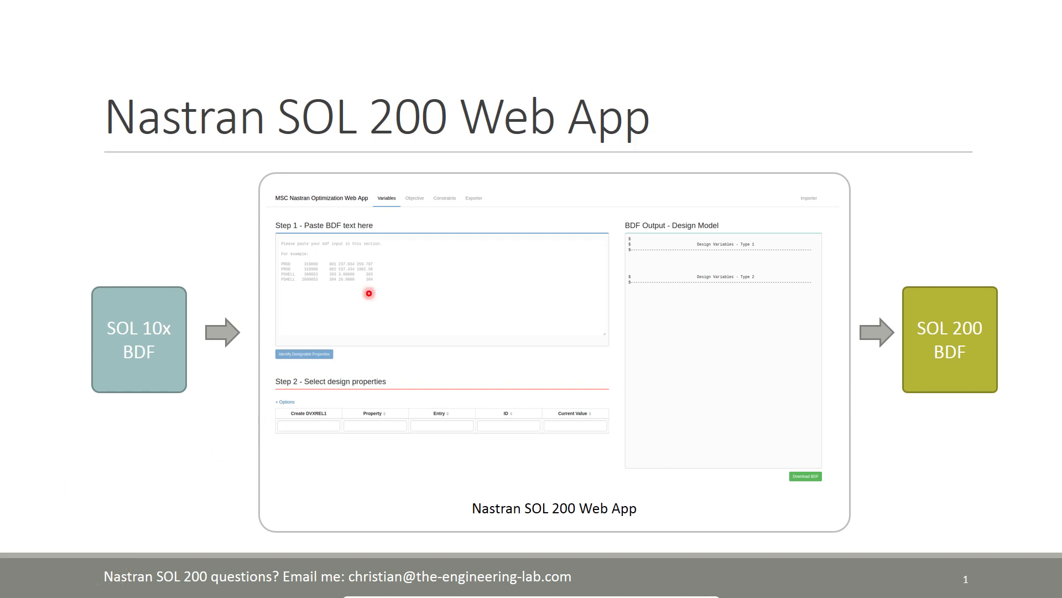